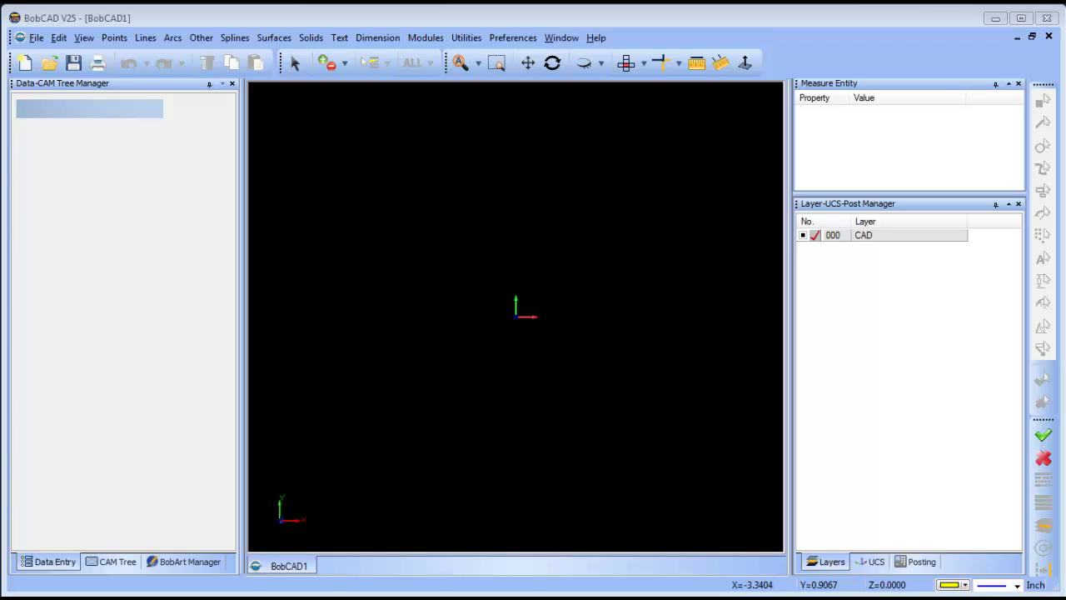
- Open the STEP file 21.STP from the Desktop, using the Step (*.stp;*.step) file type
left_click(37, 38)
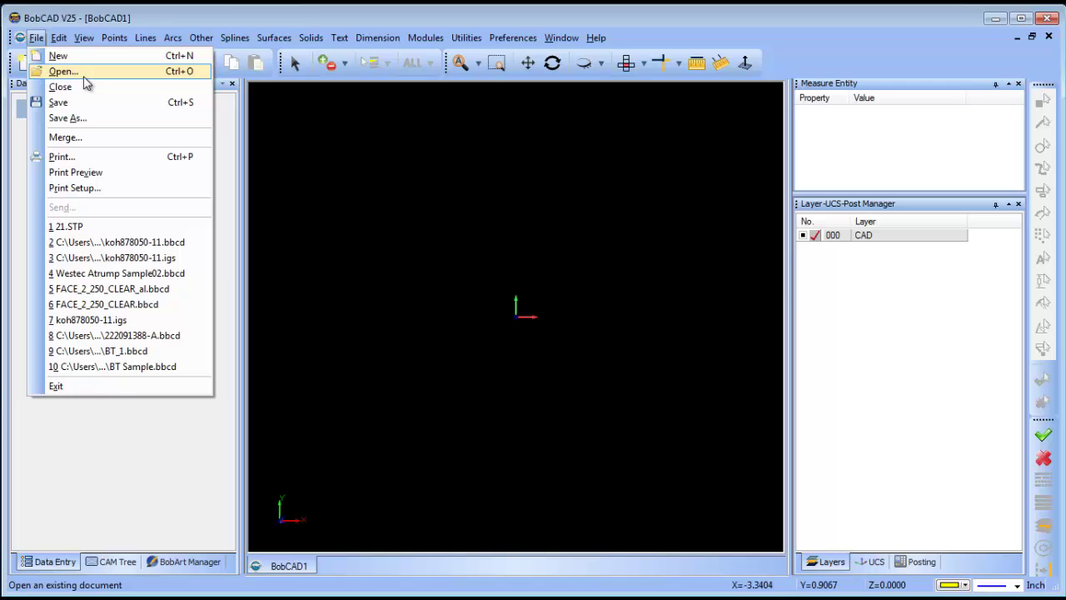
left_click(81, 71)
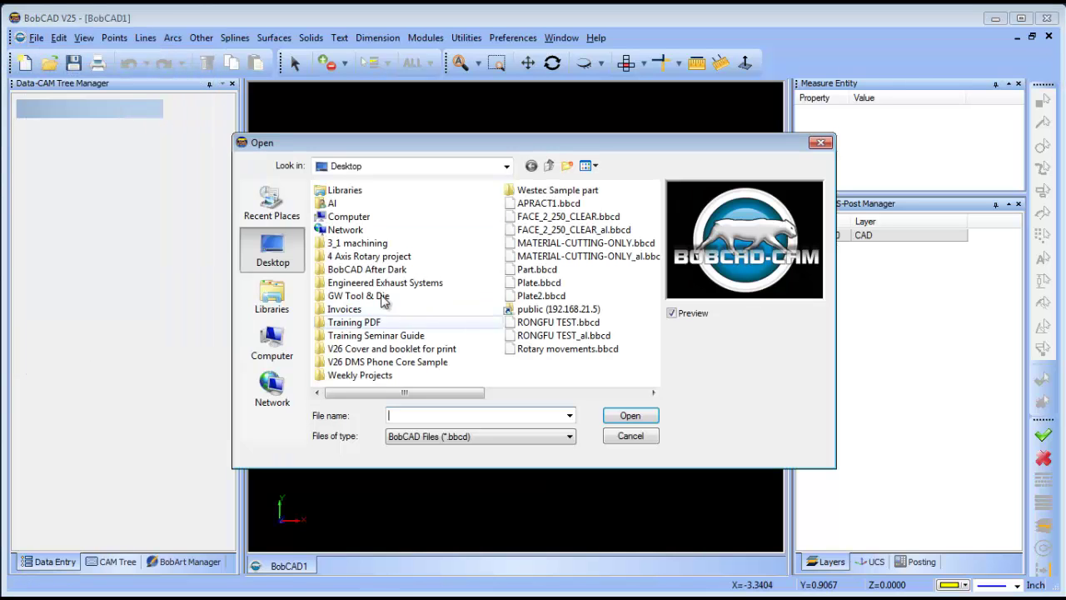
left_click(570, 437)
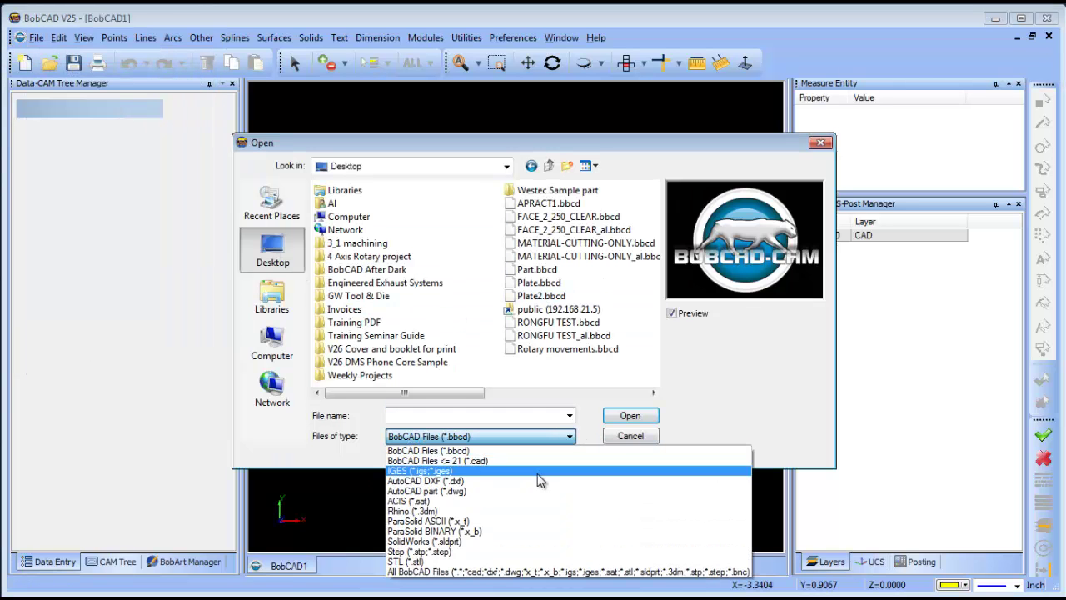
left_click(547, 552)
left_click(529, 203)
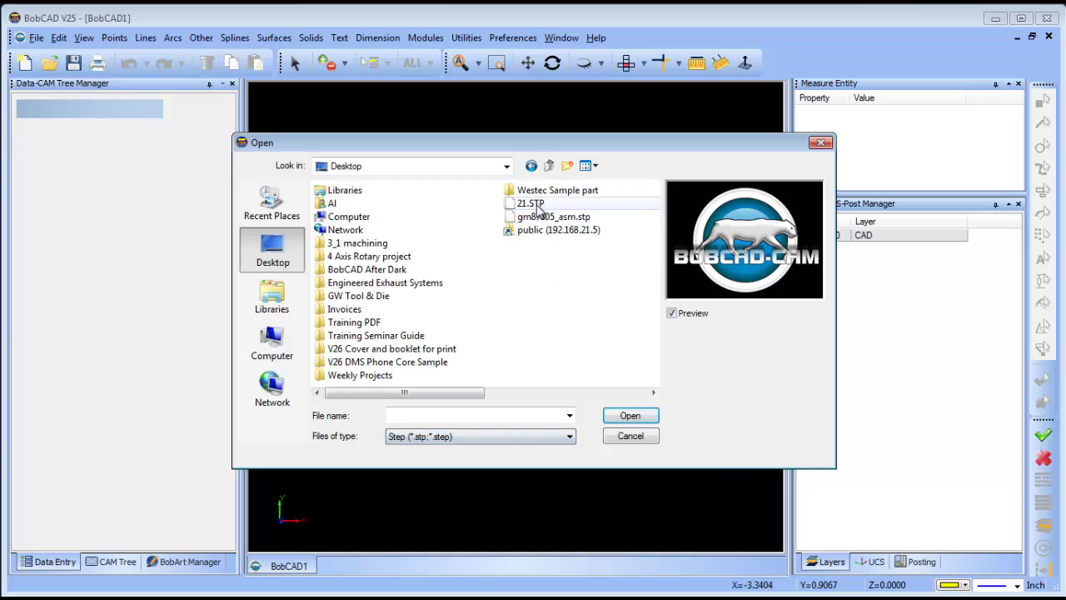
left_click(633, 416)
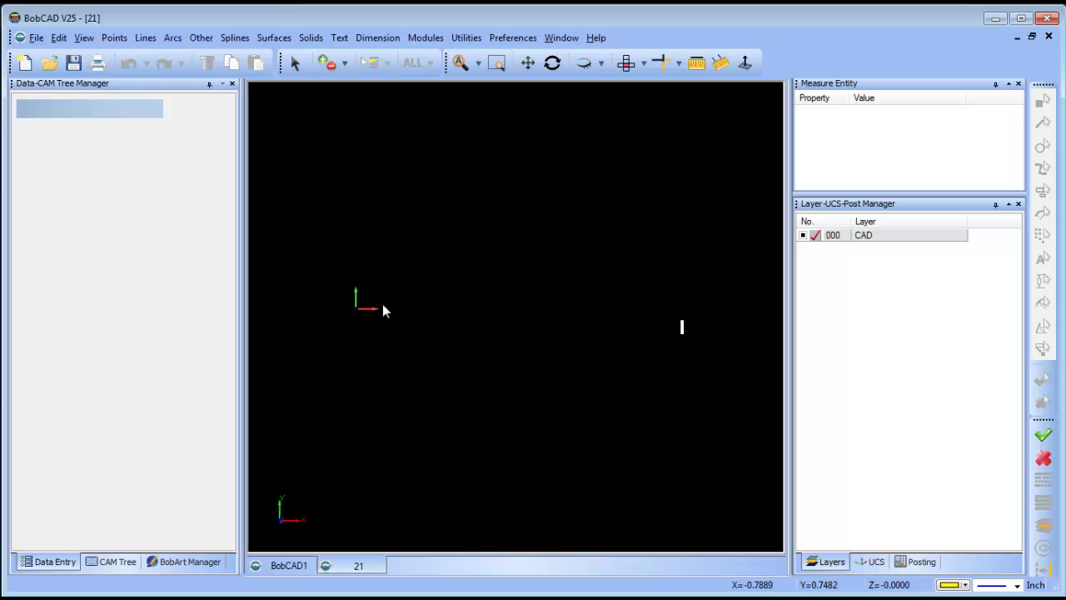
- Examine the imported part up close, from above and then at a three-dimensional angle showing its pocket and side walls
left_click(528, 63)
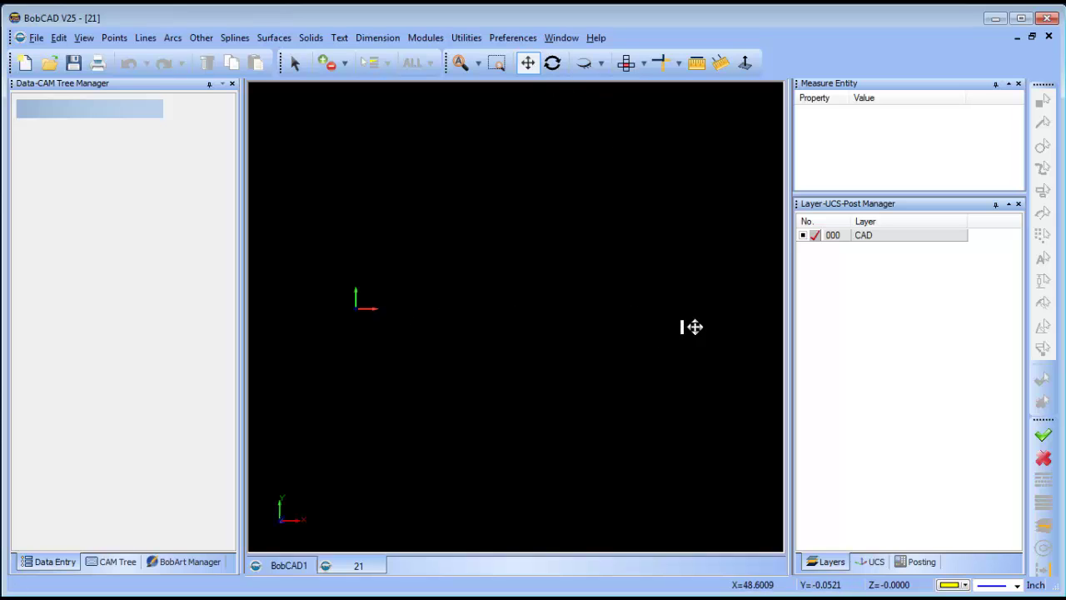
left_click_drag(694, 326, 502, 329)
scroll(585, 316, "up", 3)
scroll(502, 328, "up", 1)
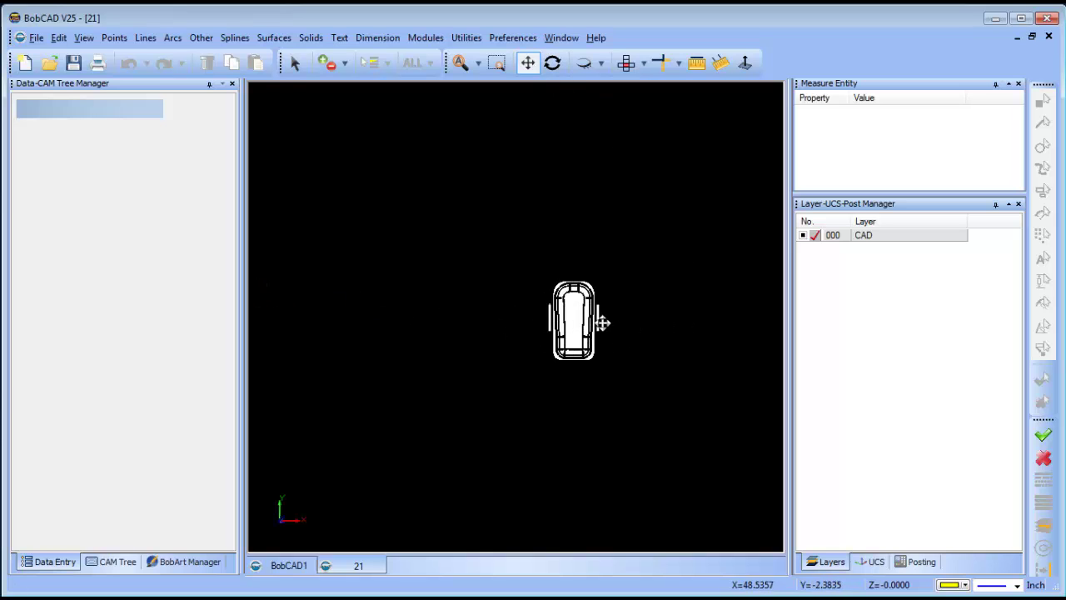
left_click_drag(602, 319, 524, 319)
scroll(524, 319, "up", 3)
left_click(552, 63)
left_click_drag(587, 185, 566, 353)
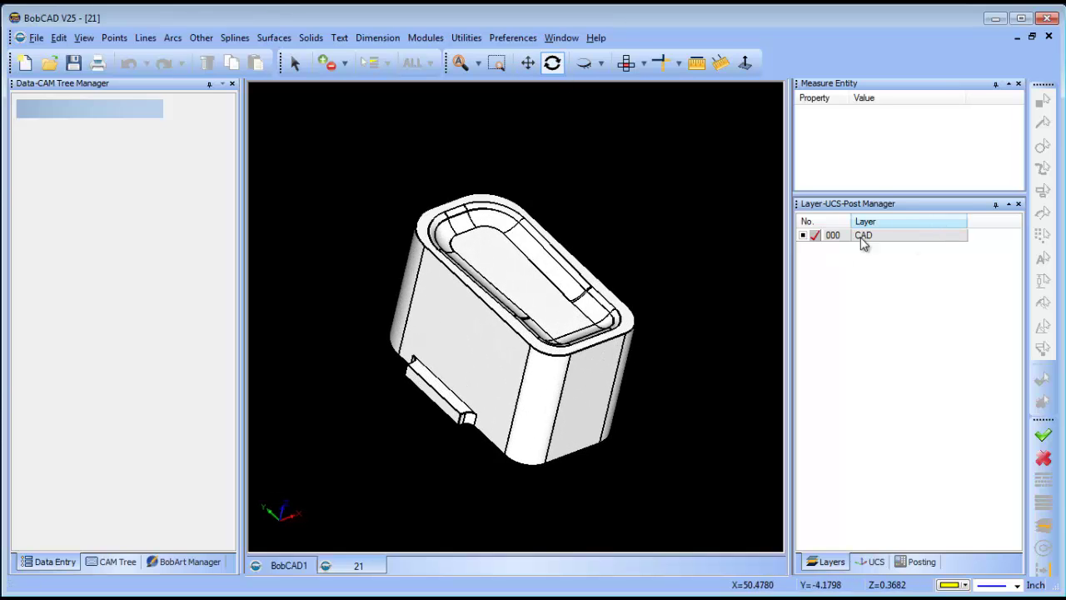
left_click_drag(533, 305, 520, 314)
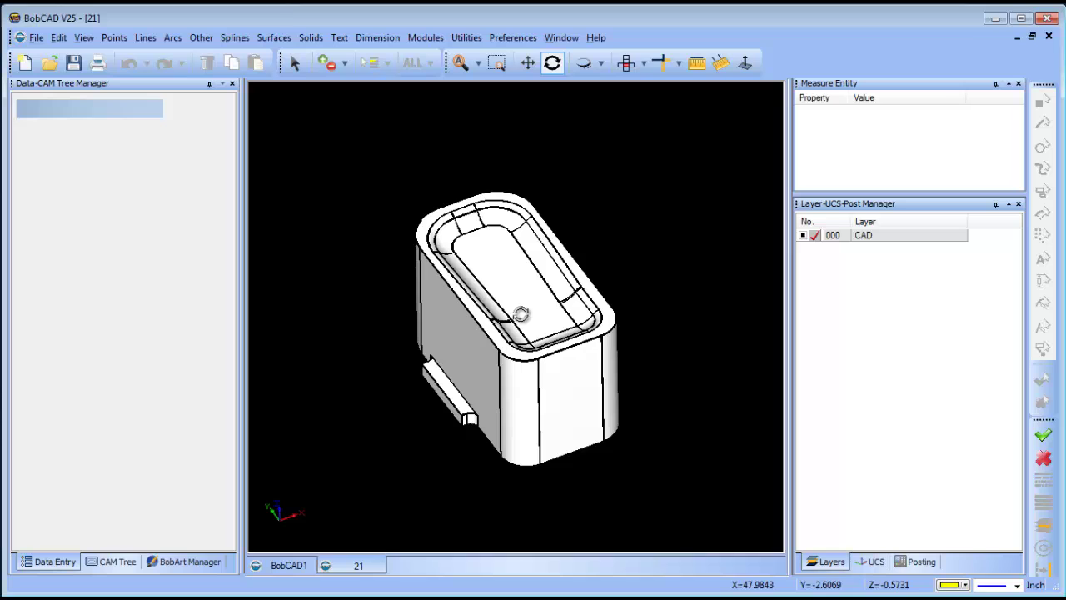
- Add a new layer 001 below the CAD layer and make it the active layer
right_click(878, 237)
left_click(932, 248)
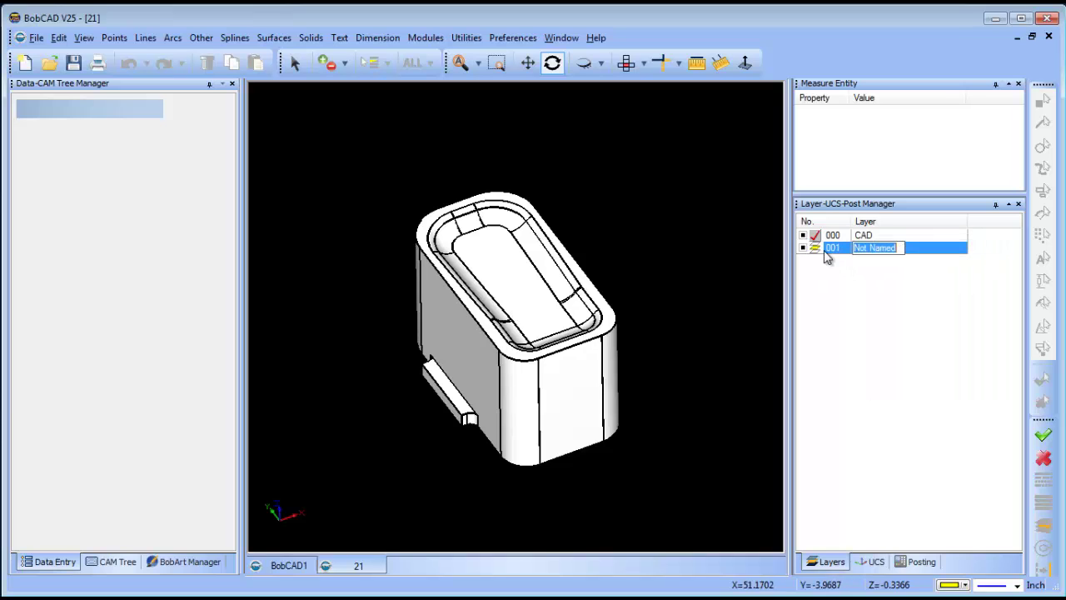
left_click(816, 248)
- Extract the edges of the part's flat top rim face onto layer 001 and hide the CAD layer
left_click(467, 37)
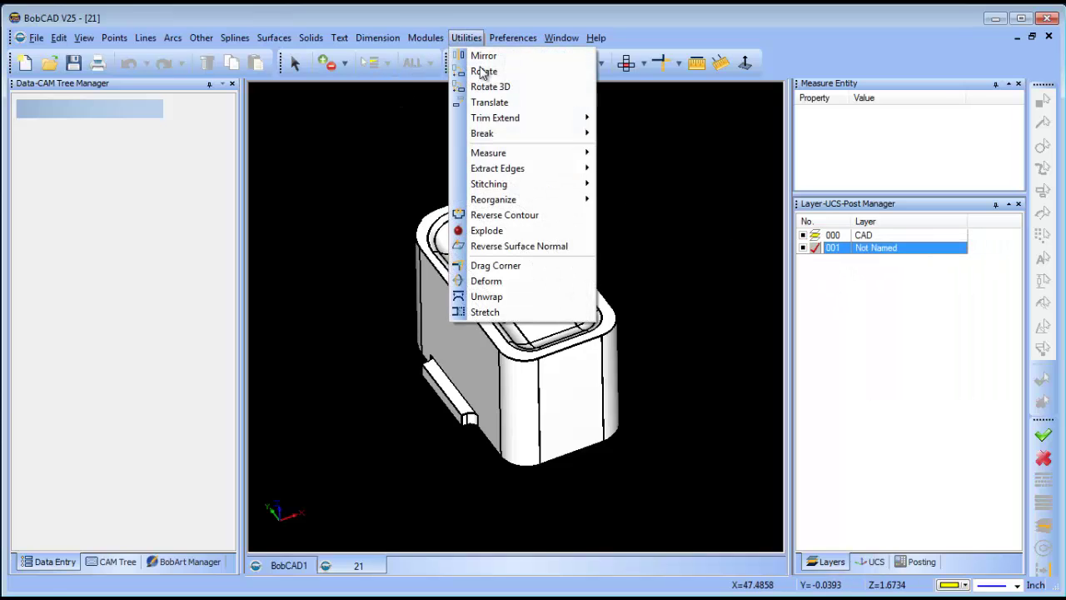
mouse_move(500, 168)
left_click(640, 169)
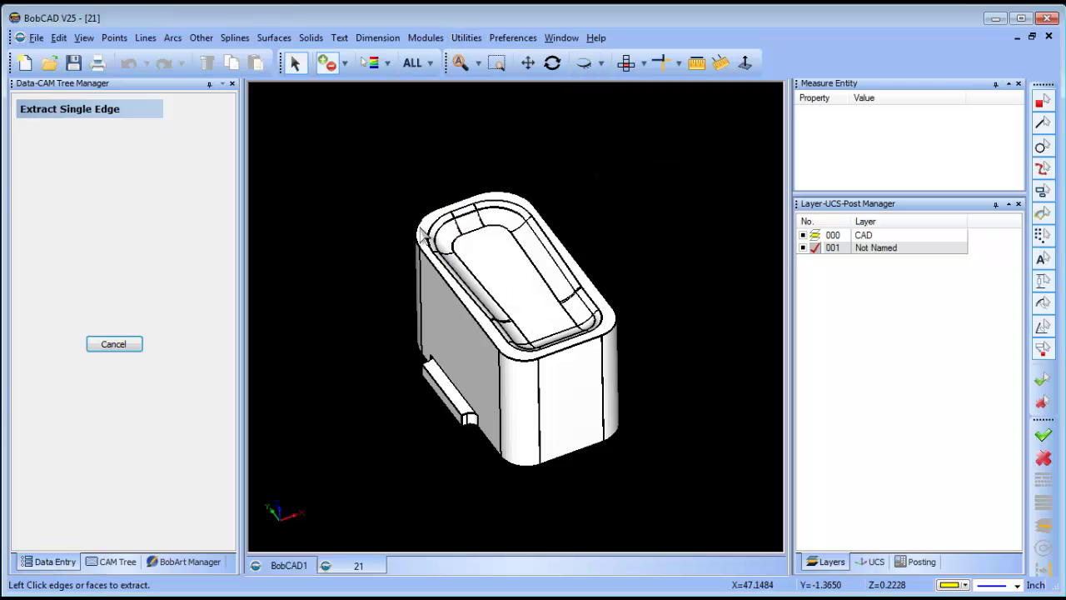
left_click(423, 235)
right_click(601, 155)
left_click(622, 161)
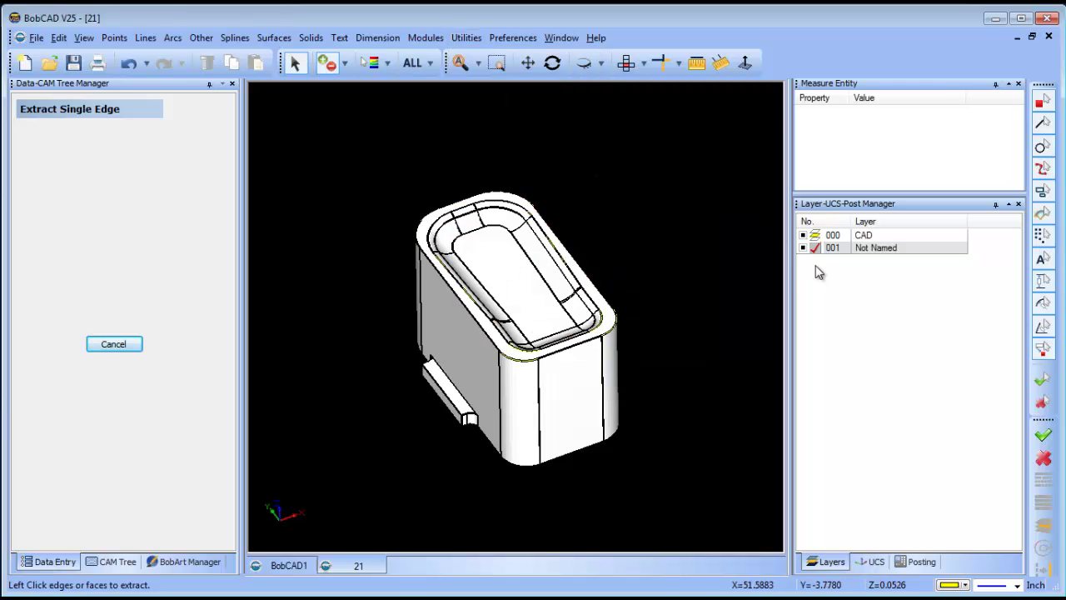
left_click(802, 235)
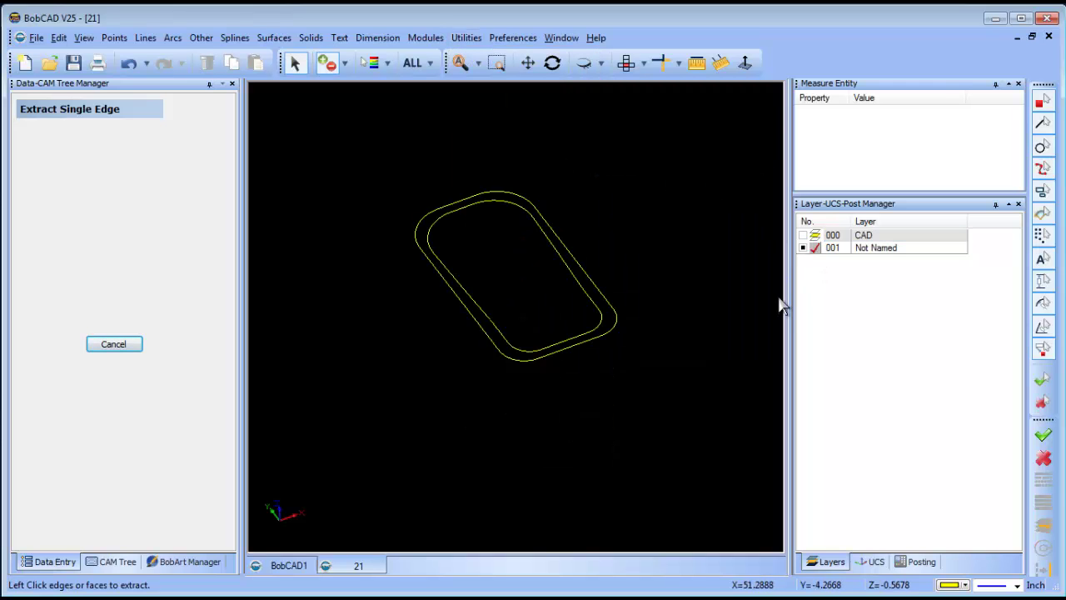
right_click(655, 196)
left_click(671, 219)
- Join the midpoints of the outer rim contour's two short edges with a line and show the CAD layer again
left_click(146, 37)
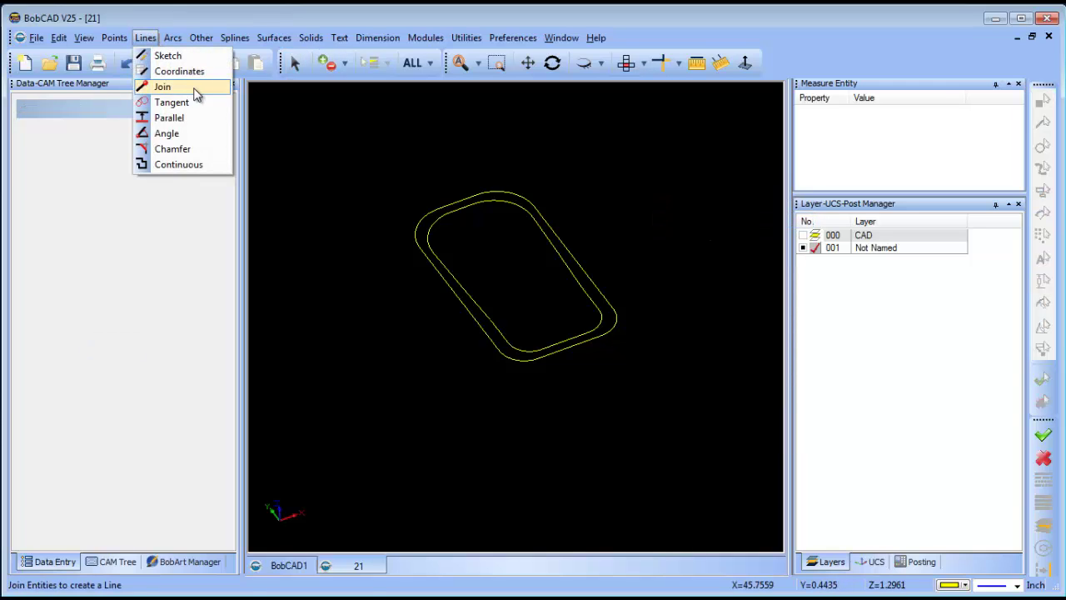
left_click(183, 86)
left_click(459, 201)
left_click(569, 346)
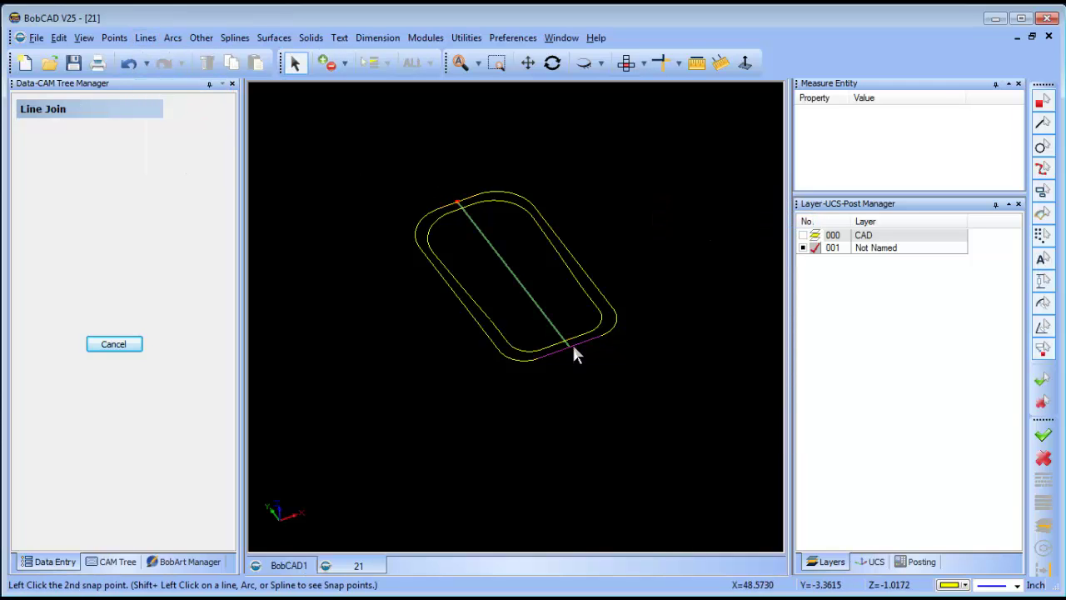
right_click(639, 212)
left_click(669, 236)
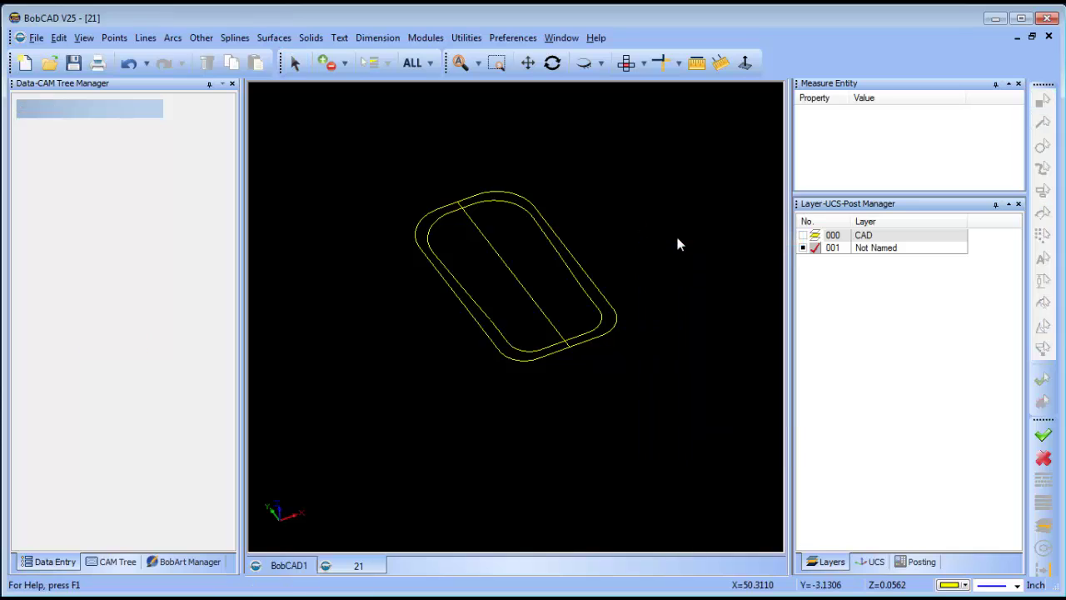
left_click(805, 237)
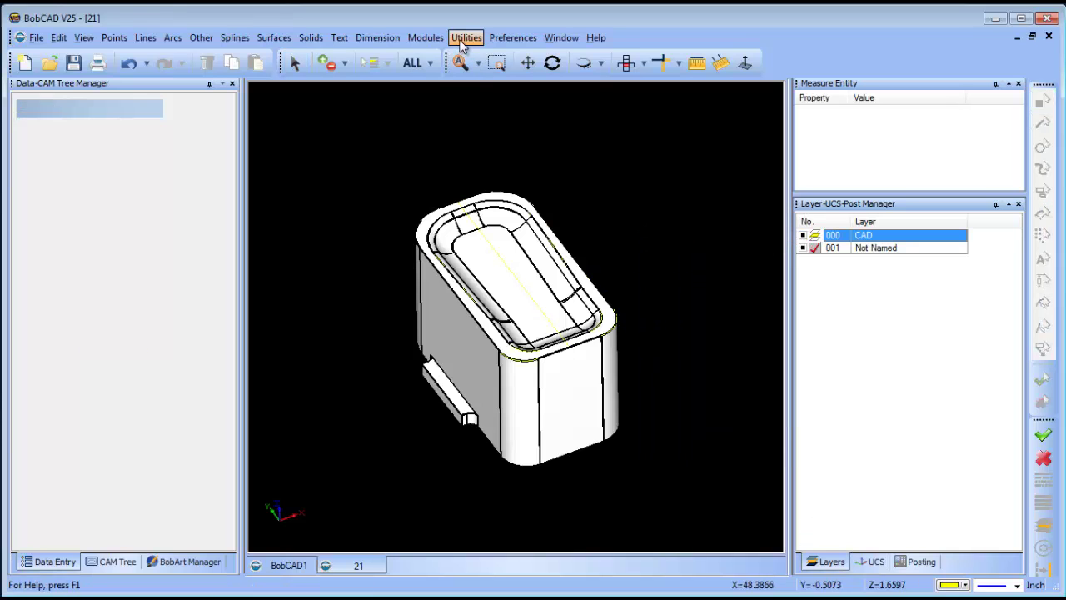
- Translate the whole part and its wireframe from the joining line's midpoint to X 0, Y 0, Z 0 using Sketch/Enter
left_click(463, 38)
left_click(500, 103)
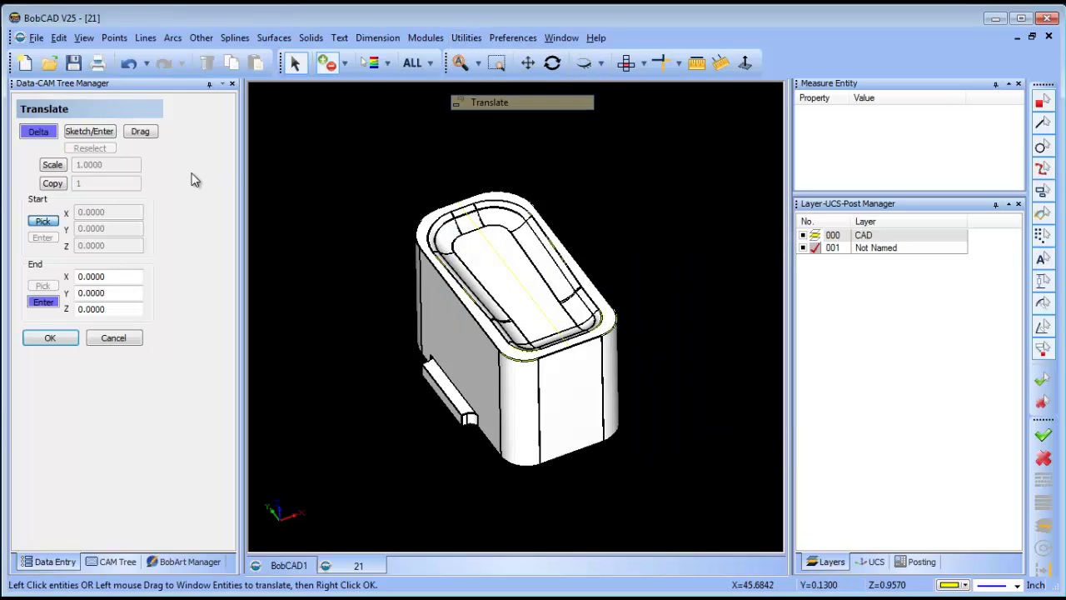
left_click(89, 133)
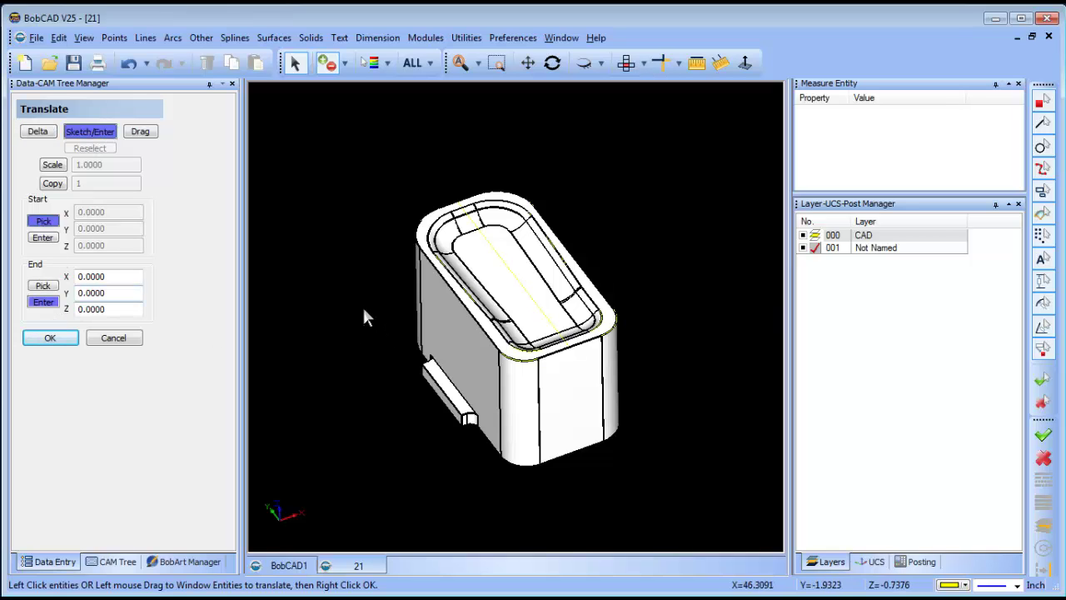
left_click_drag(350, 165, 691, 512)
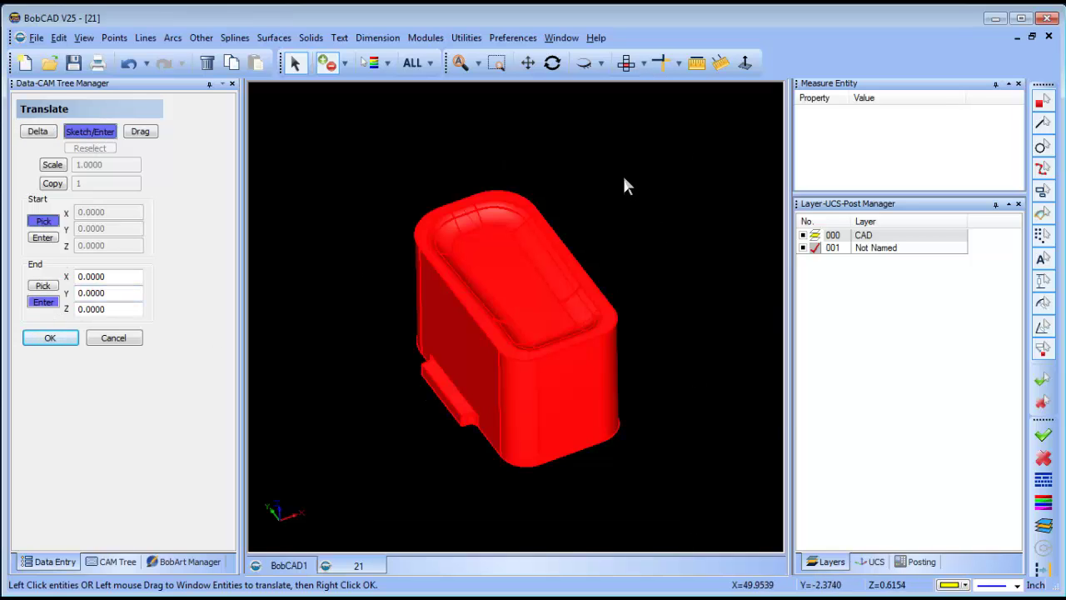
right_click(625, 177)
left_click(652, 187)
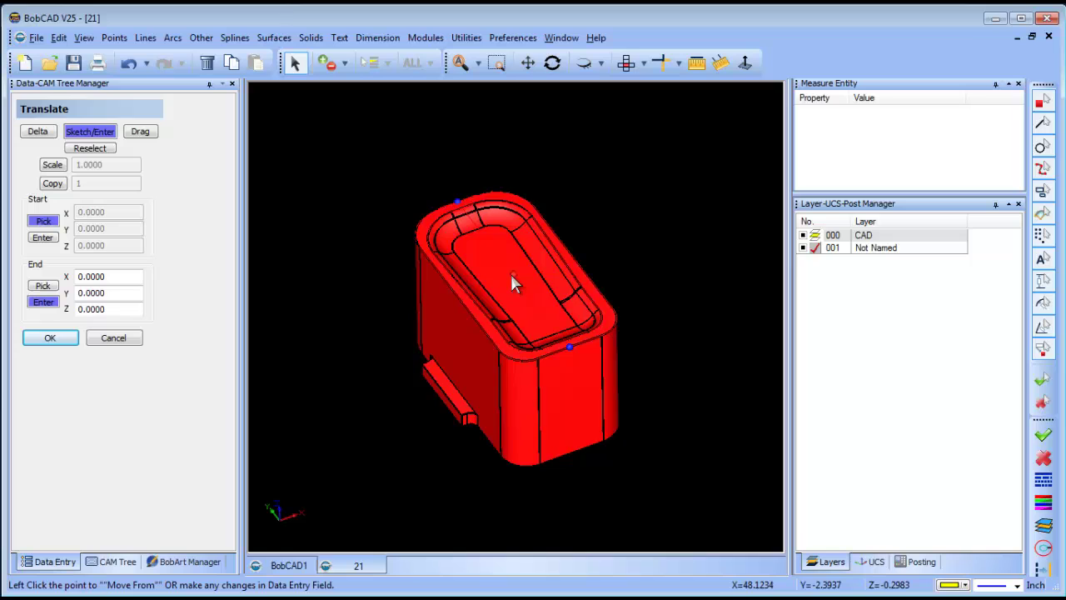
right_click(530, 224)
left_click(571, 250)
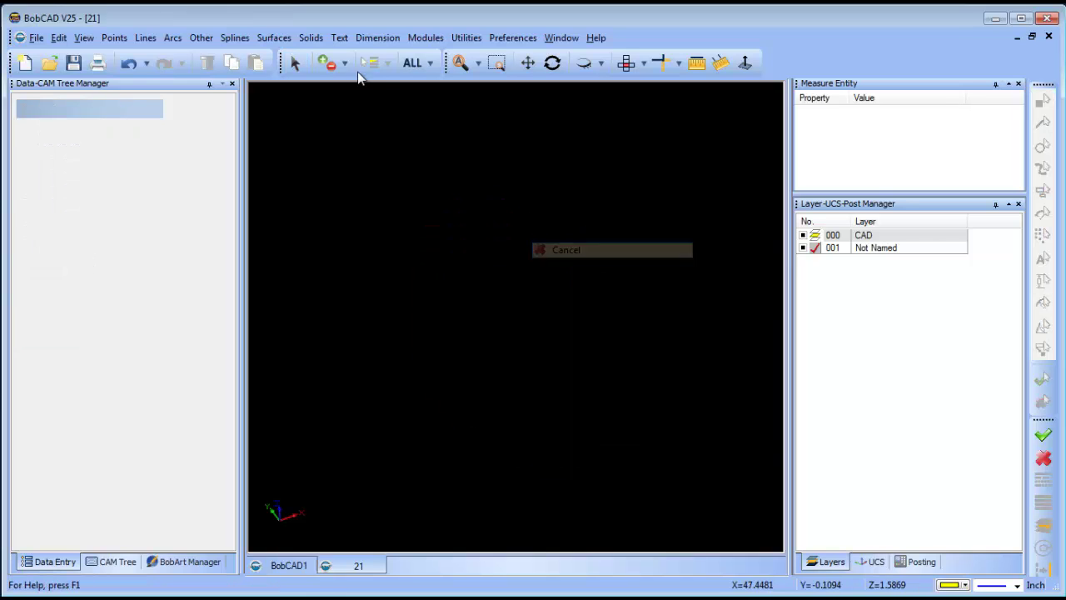
left_click(461, 62)
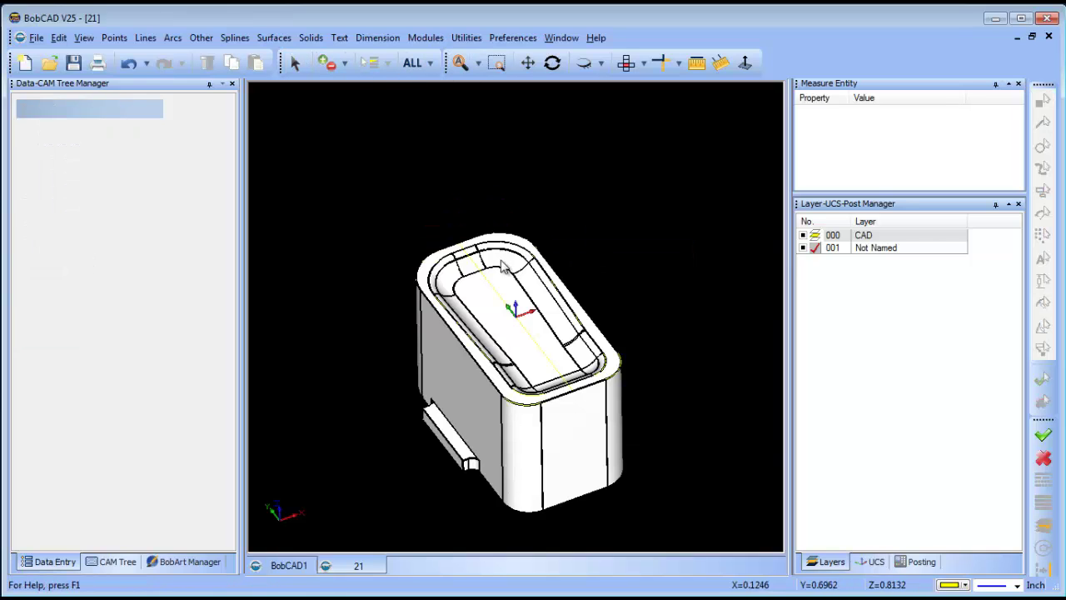
left_click(553, 63)
left_click_drag(581, 367, 533, 344)
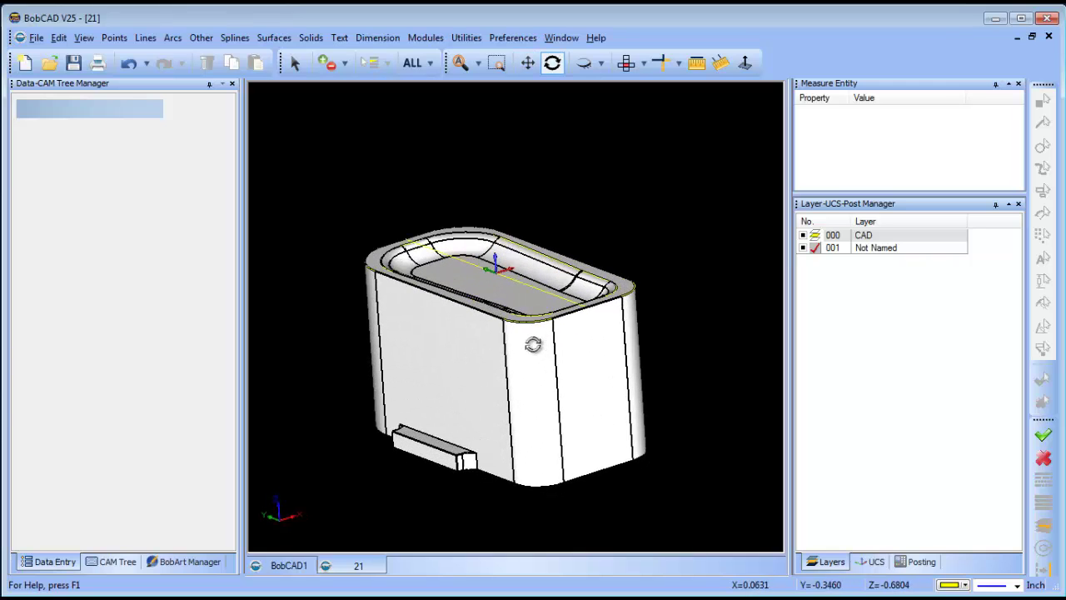
left_click(117, 562)
right_click(71, 112)
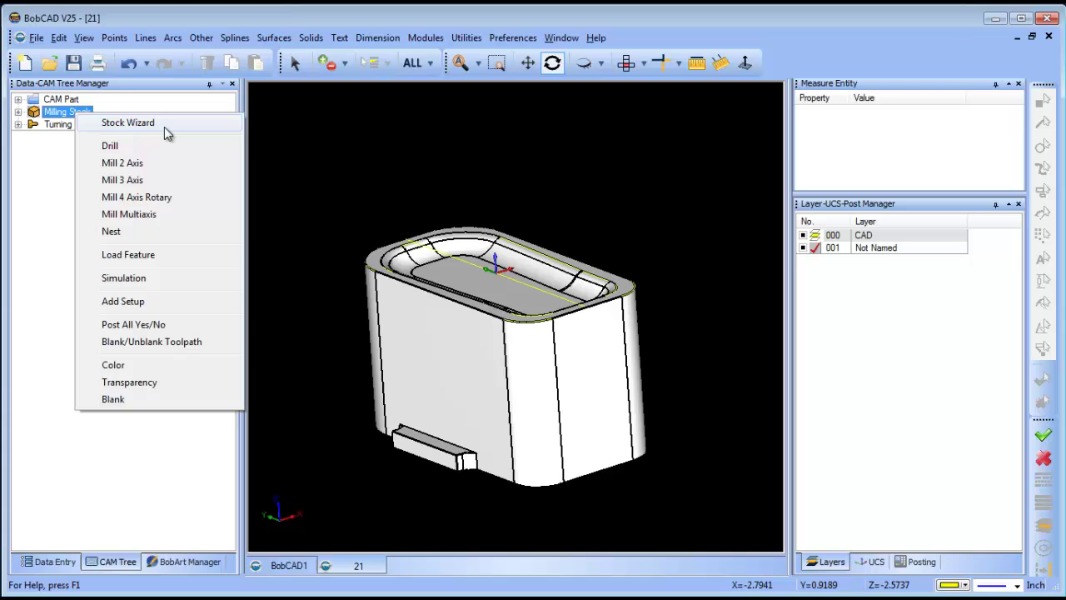
left_click(165, 127)
left_click(113, 306)
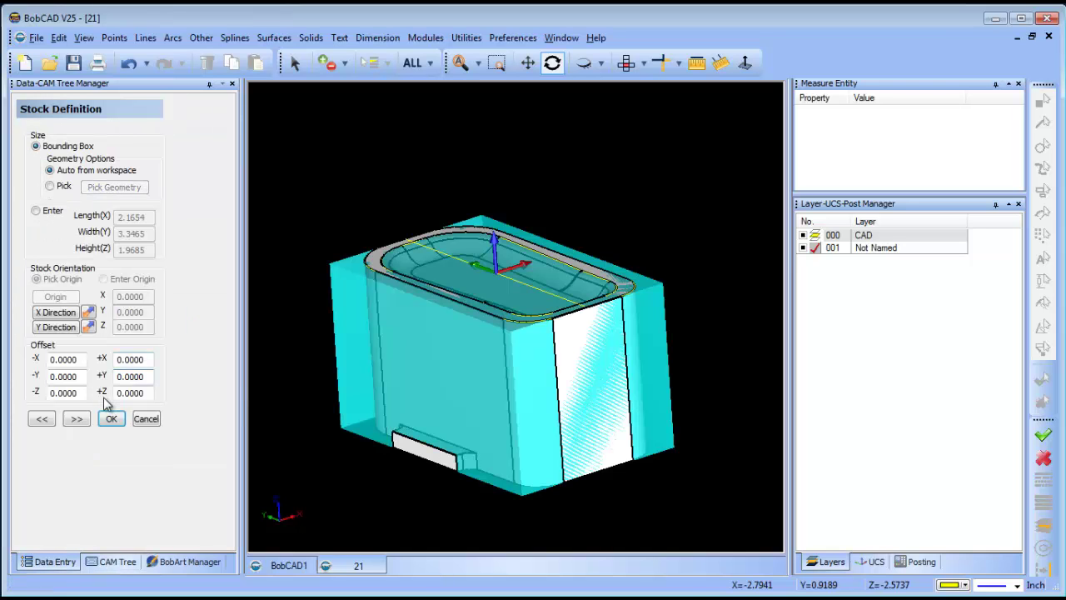
left_click_drag(473, 353, 487, 364)
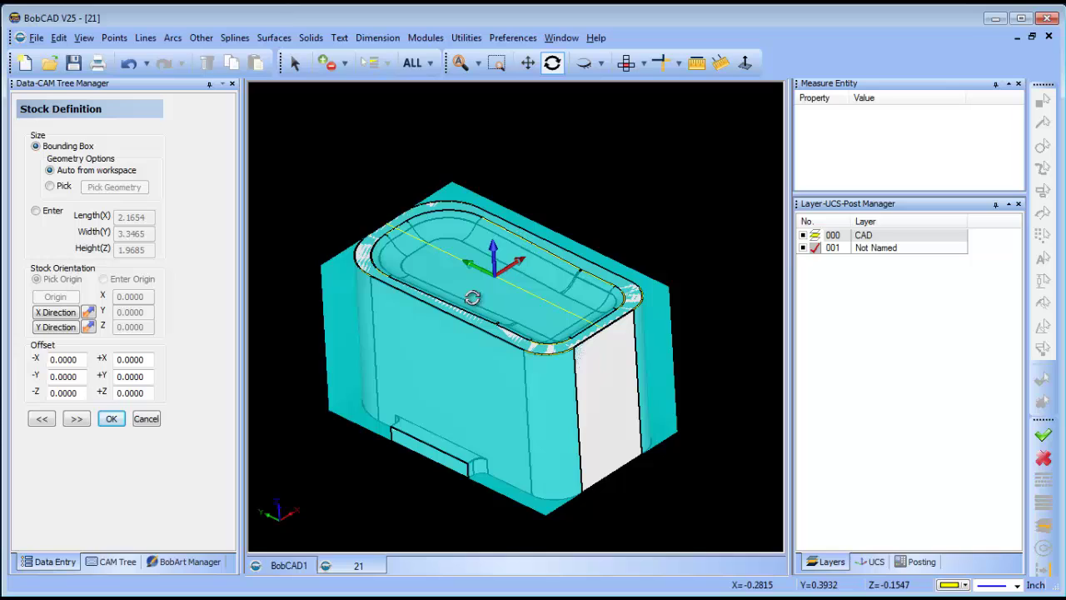
left_click(147, 424)
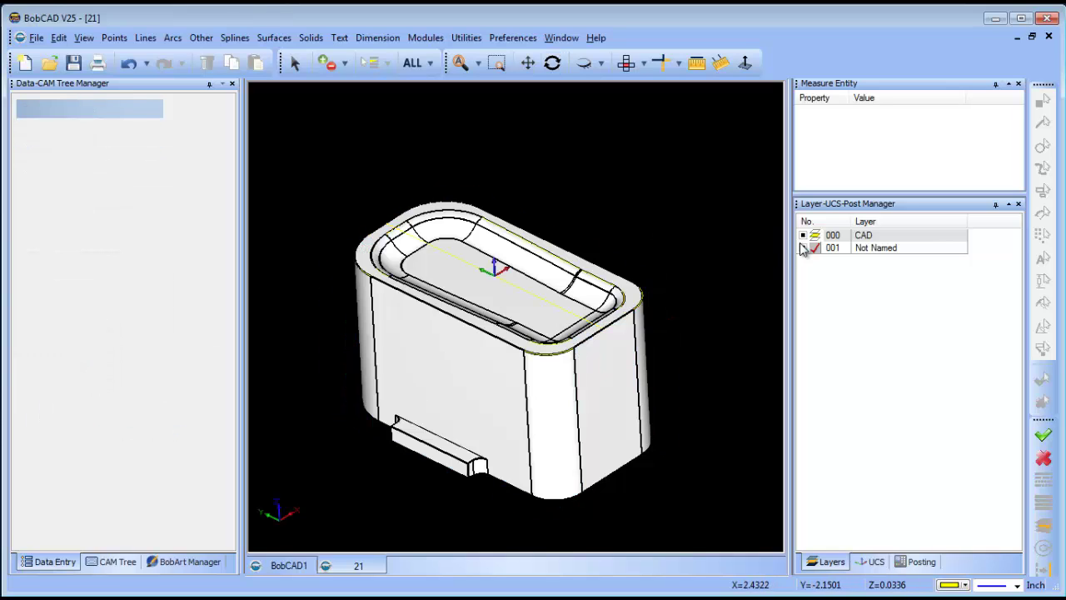
- Check the origin's position on the extracted wireframe with the CAD layer temporarily hidden
left_click(803, 235)
left_click(114, 38)
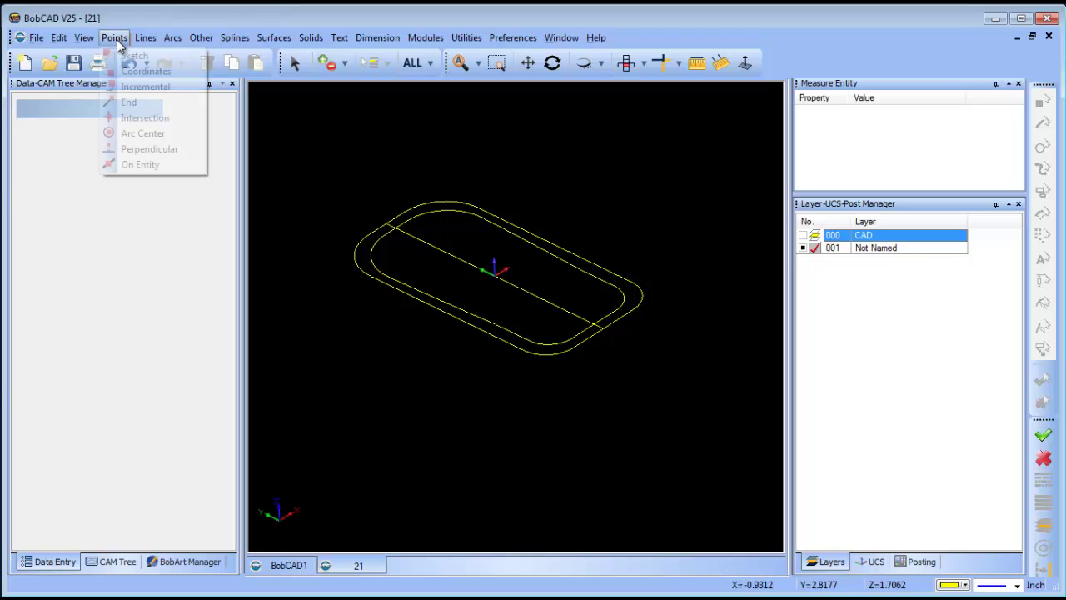
left_click(521, 140)
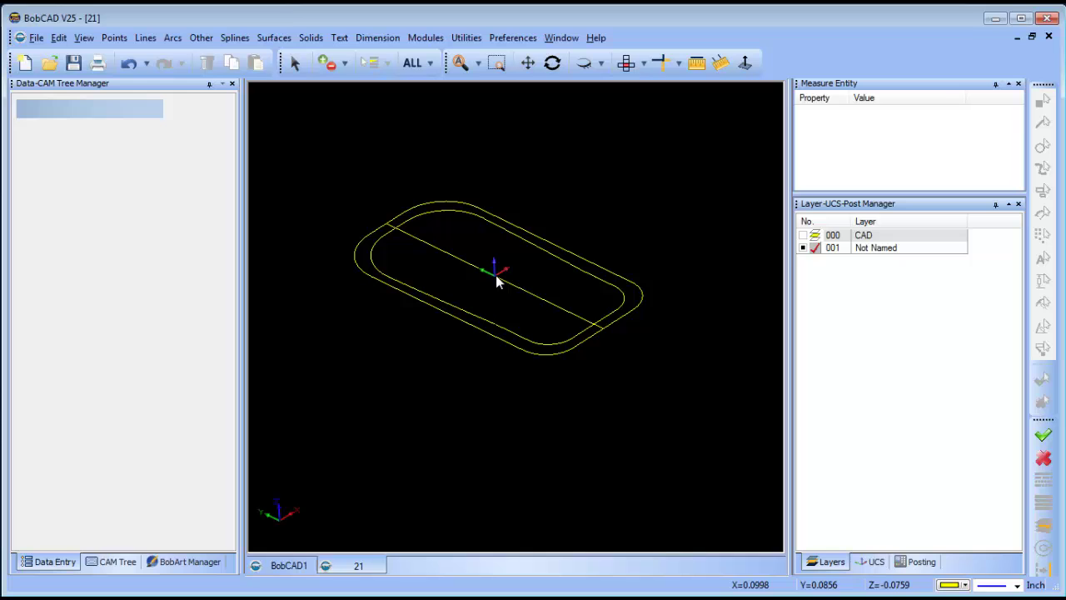
left_click(806, 242)
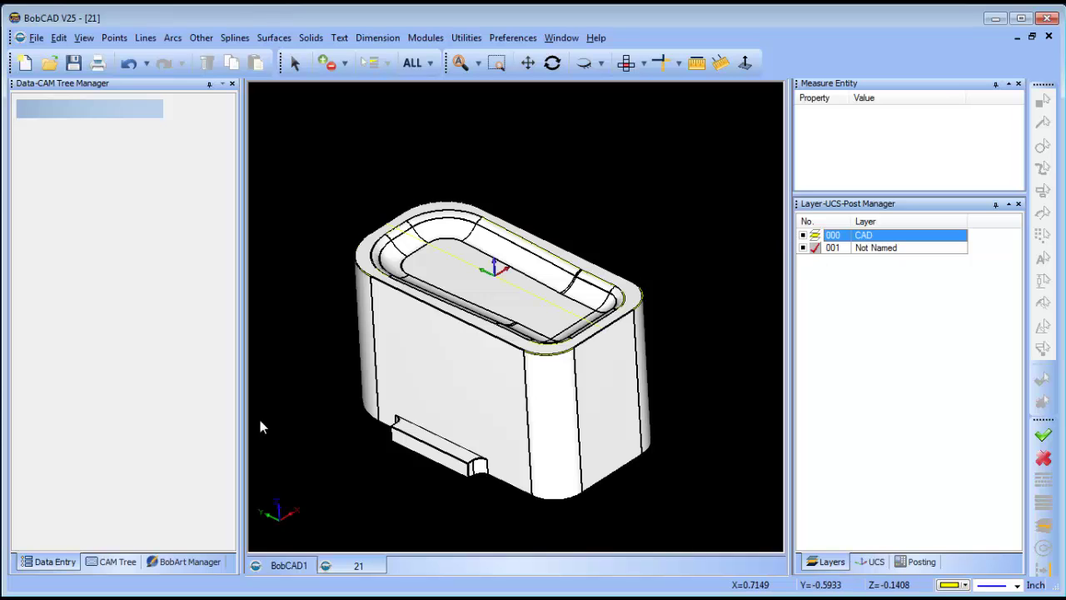
- Define the milling stock as a bounding box automatically sized from the workspace, with a 0.03 offset in +Z
left_click(108, 563)
right_click(84, 118)
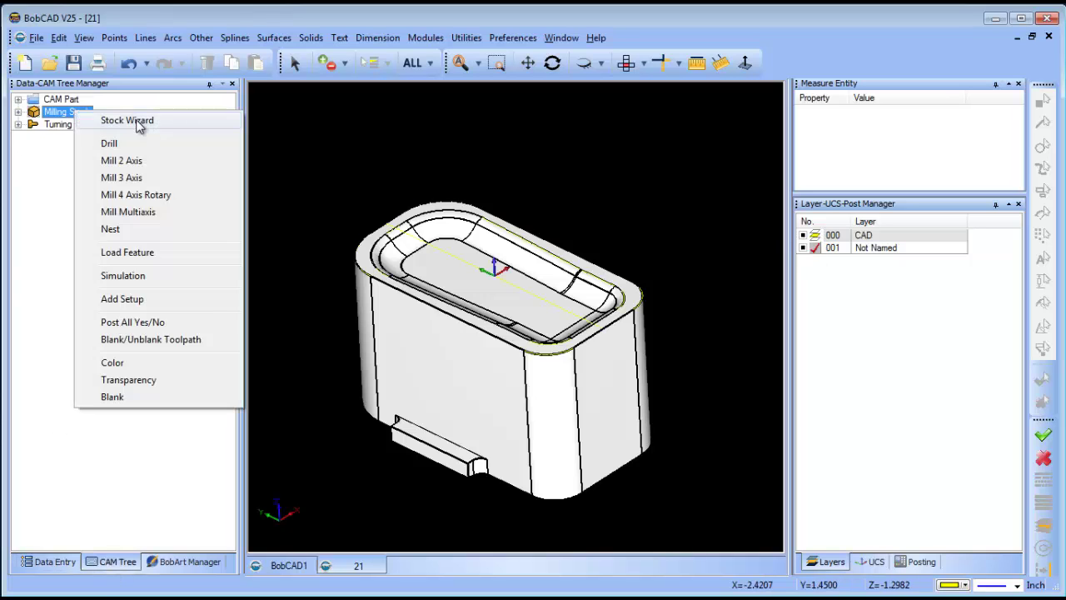
left_click(140, 119)
left_click(111, 307)
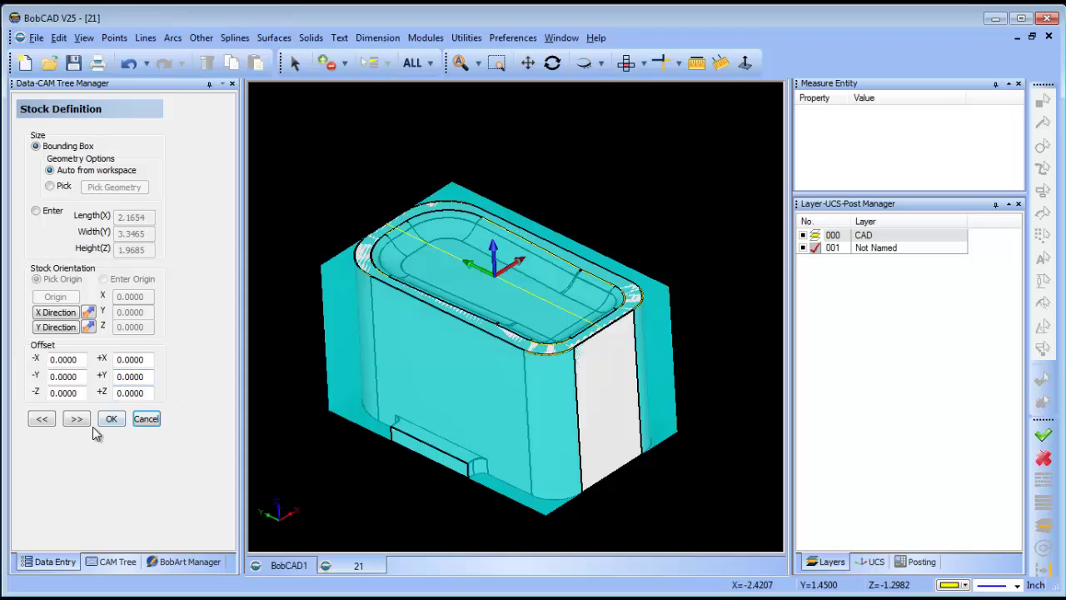
double_click(134, 393)
type(".03")
left_click(148, 377)
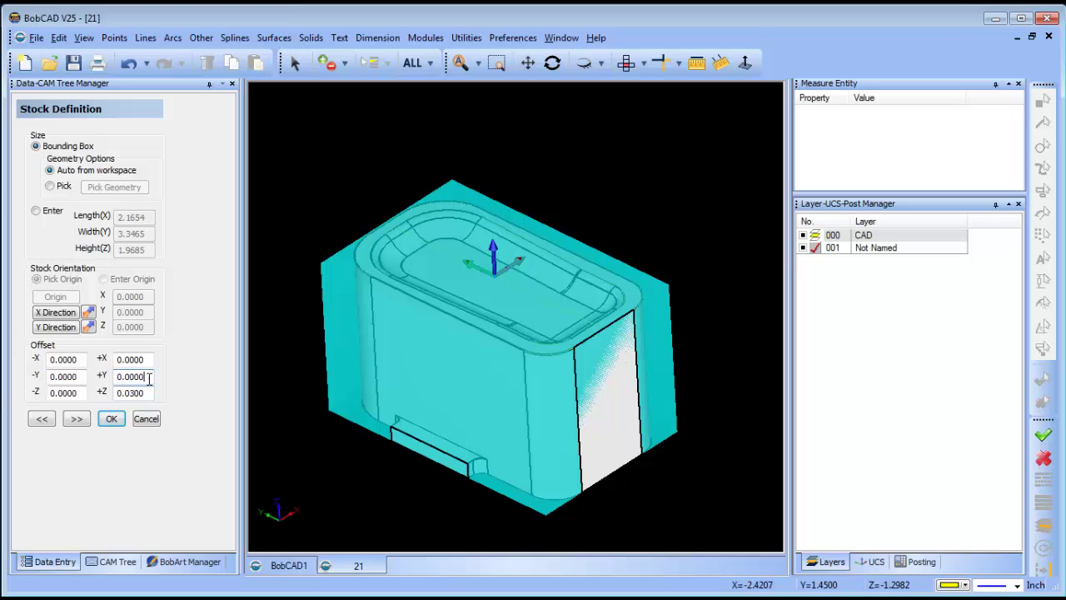
- Take the origin of Machine Setup - 1 from the existing Top (X/Y) UCS and complete the stock wizard
left_click(78, 421)
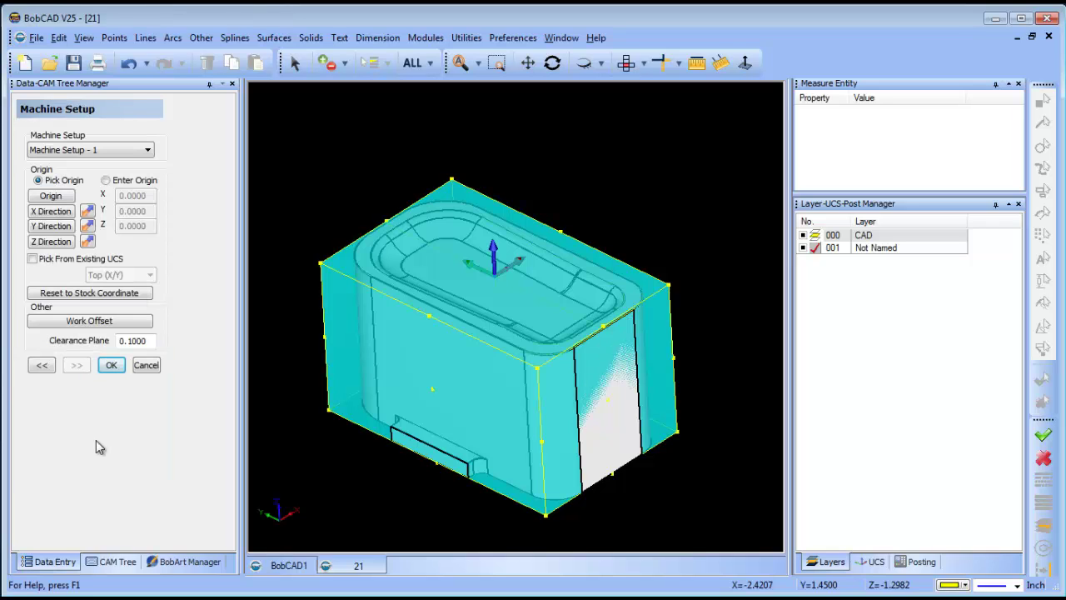
left_click(33, 258)
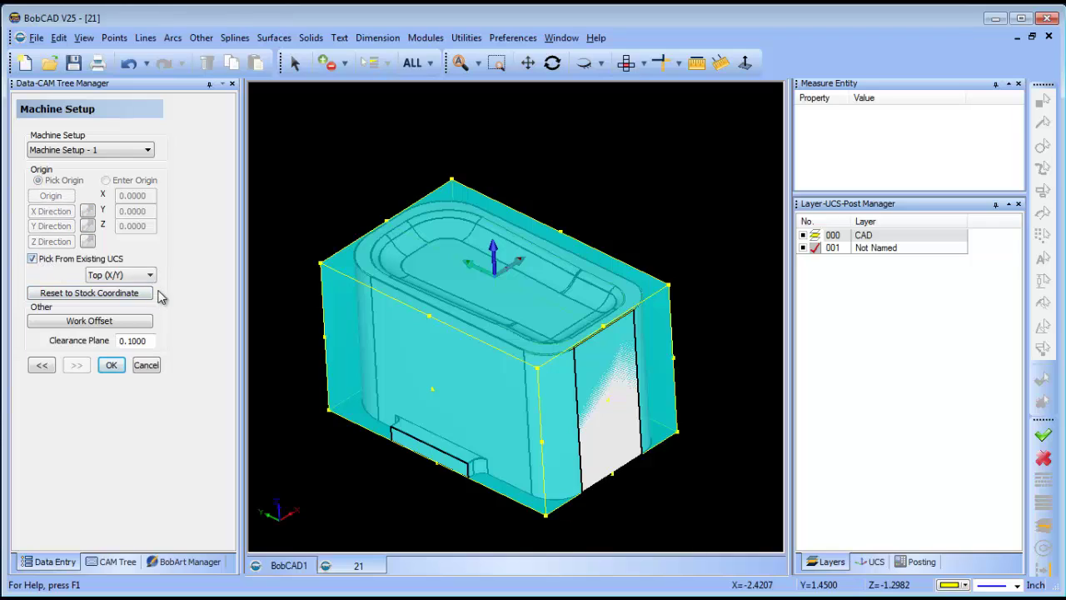
left_click(111, 365)
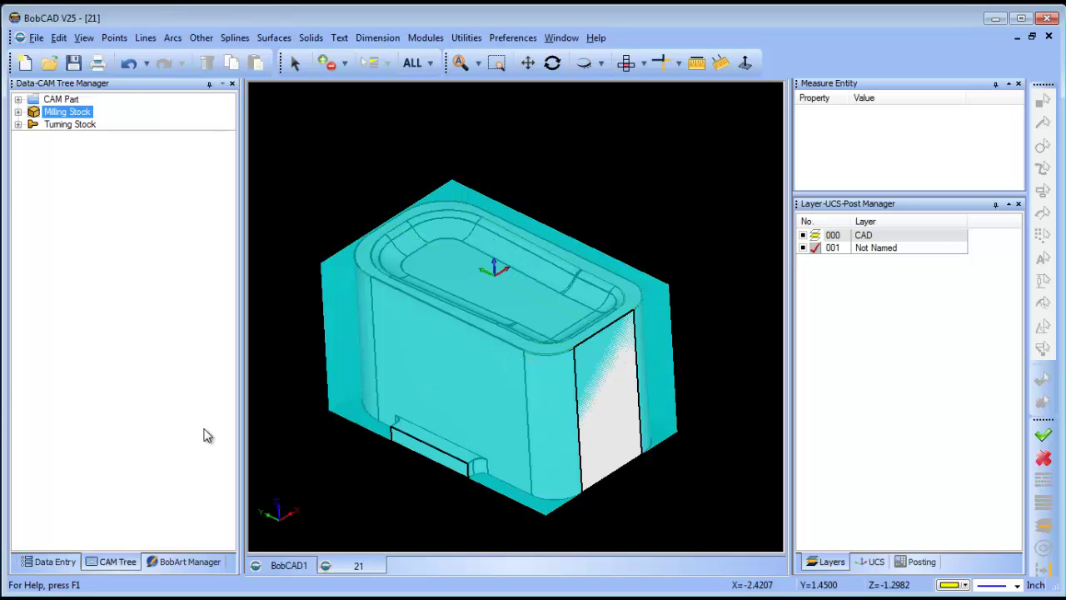
right_click(67, 117)
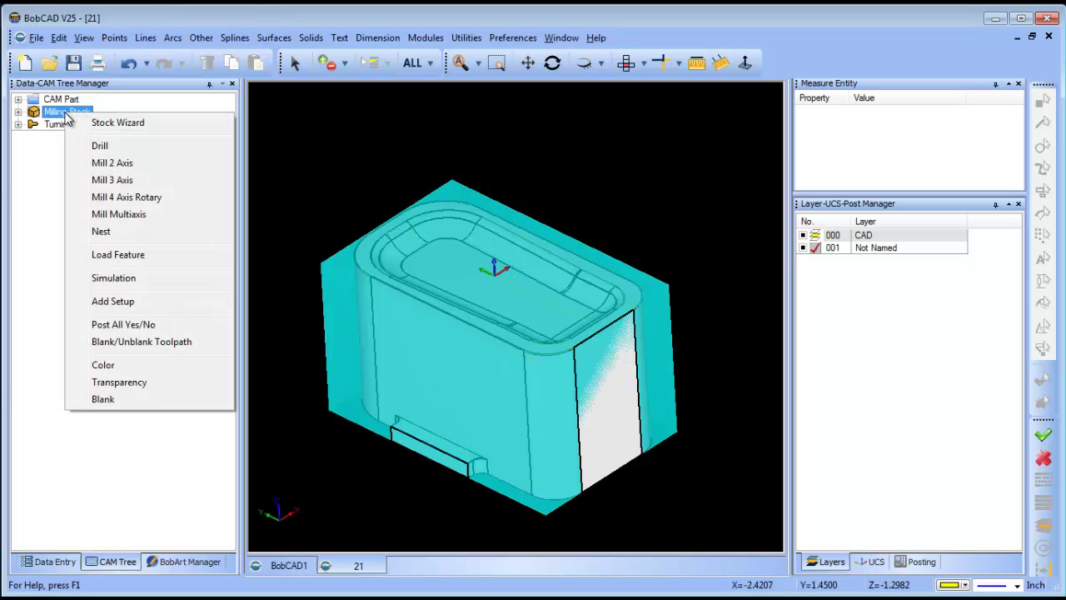
left_click(157, 182)
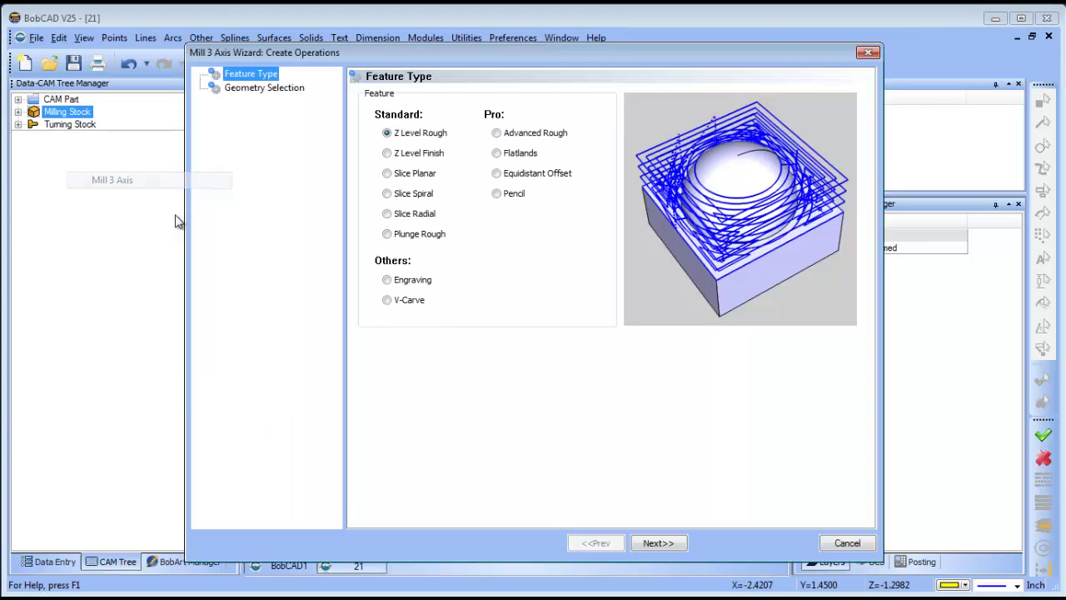
left_click(509, 175)
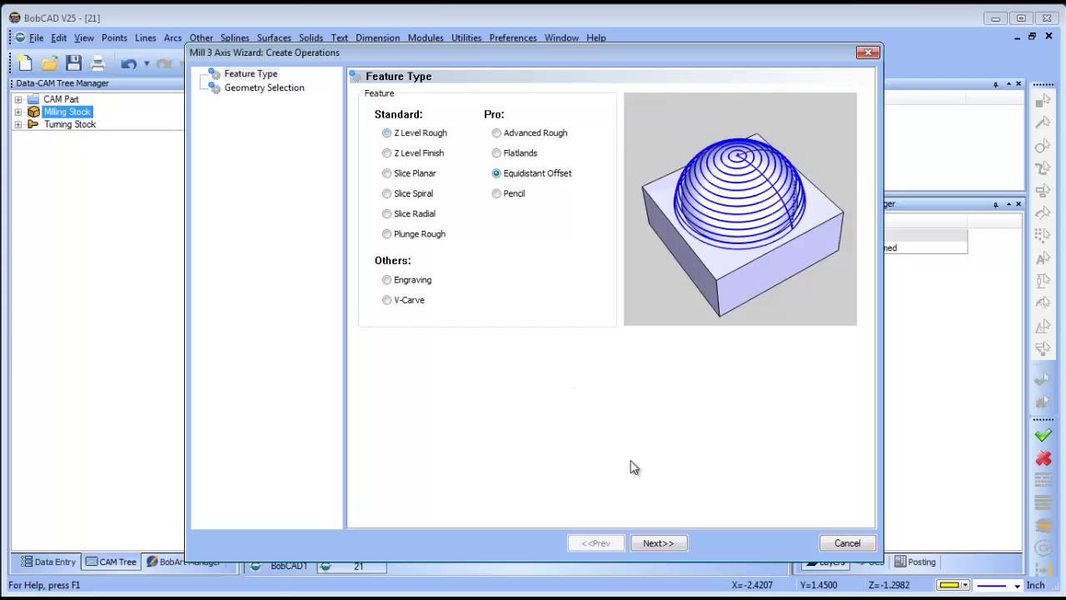
left_click(658, 543)
left_click(452, 153)
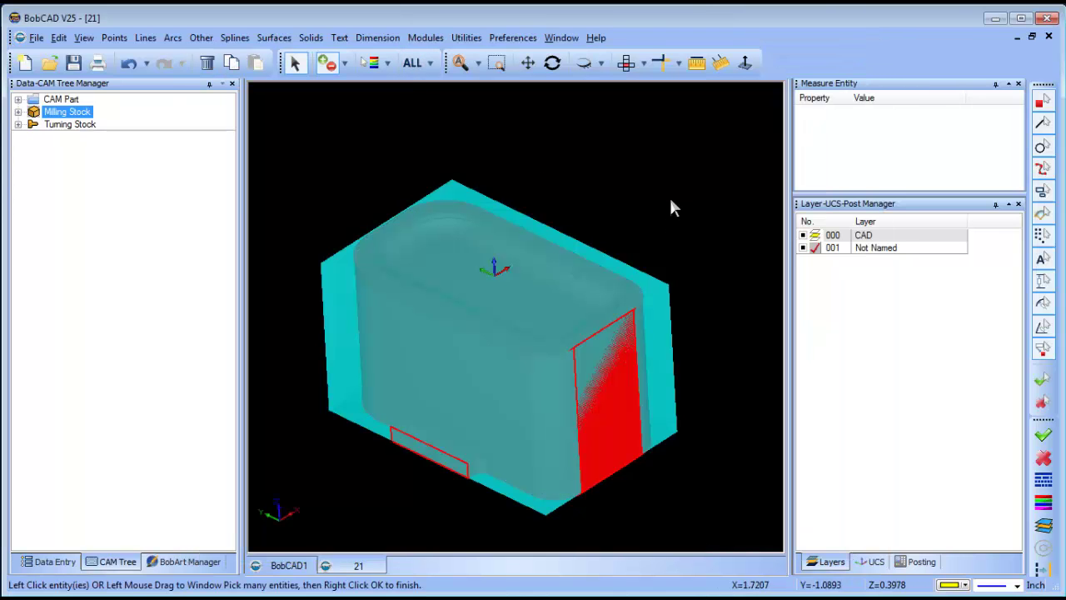
right_click(573, 142)
left_click(623, 155)
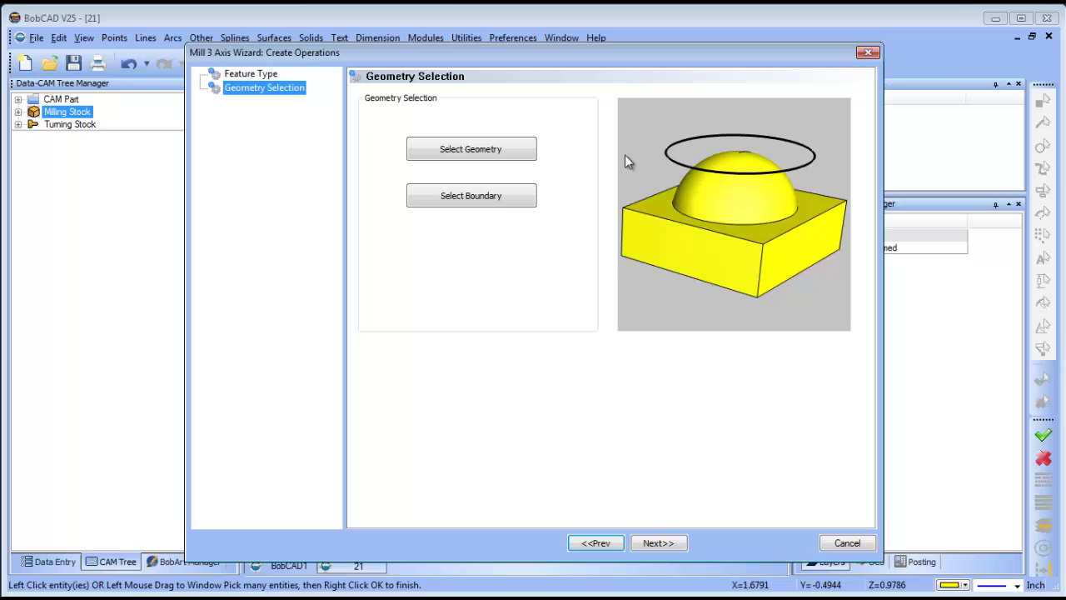
left_click(474, 204)
left_click(803, 236)
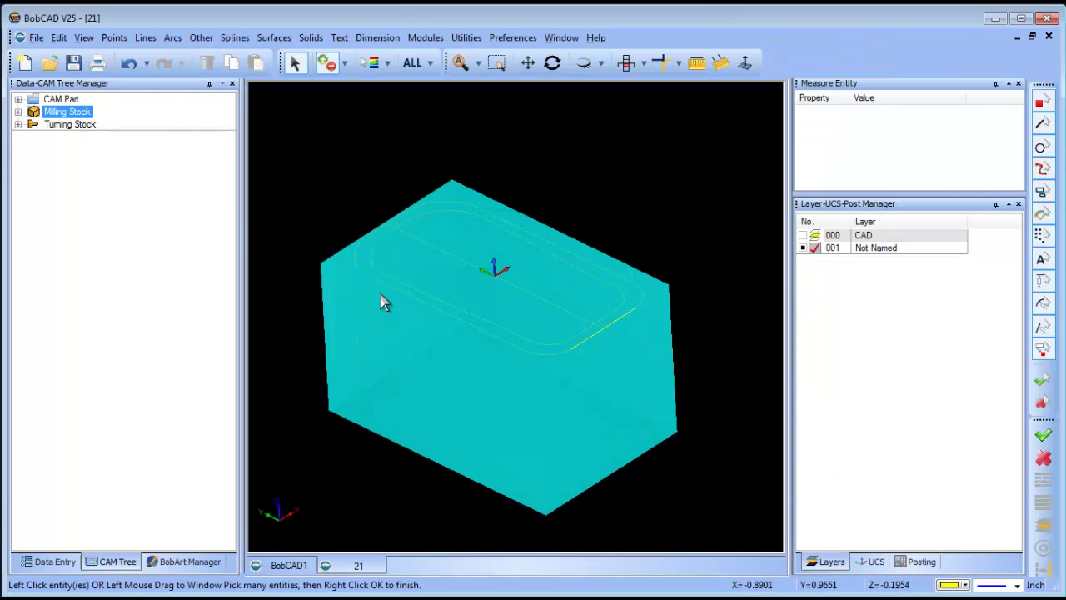
right_click(674, 148)
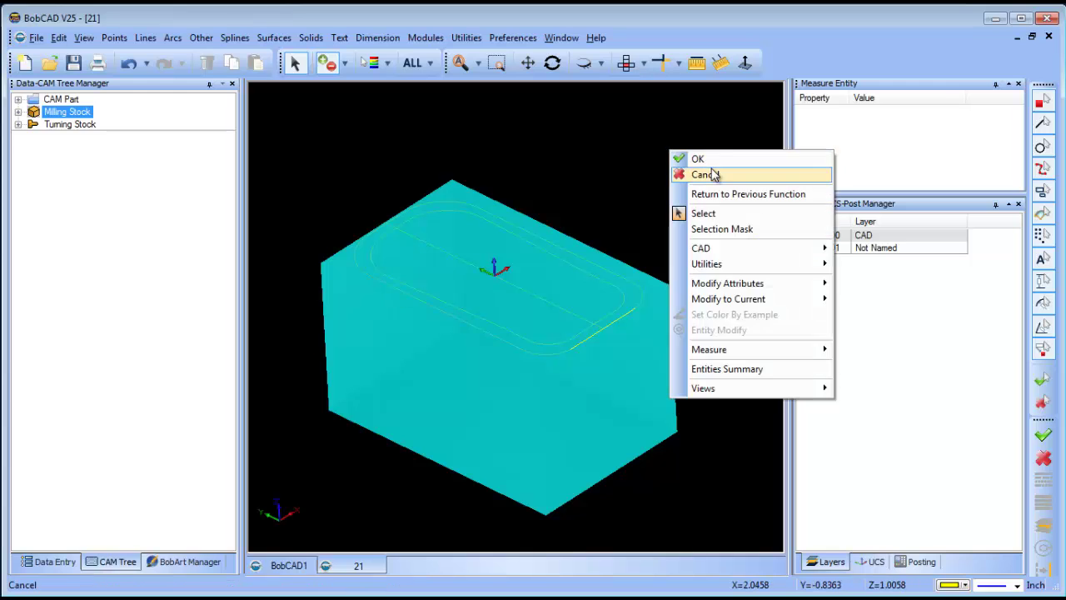
left_click(708, 173)
left_click(847, 542)
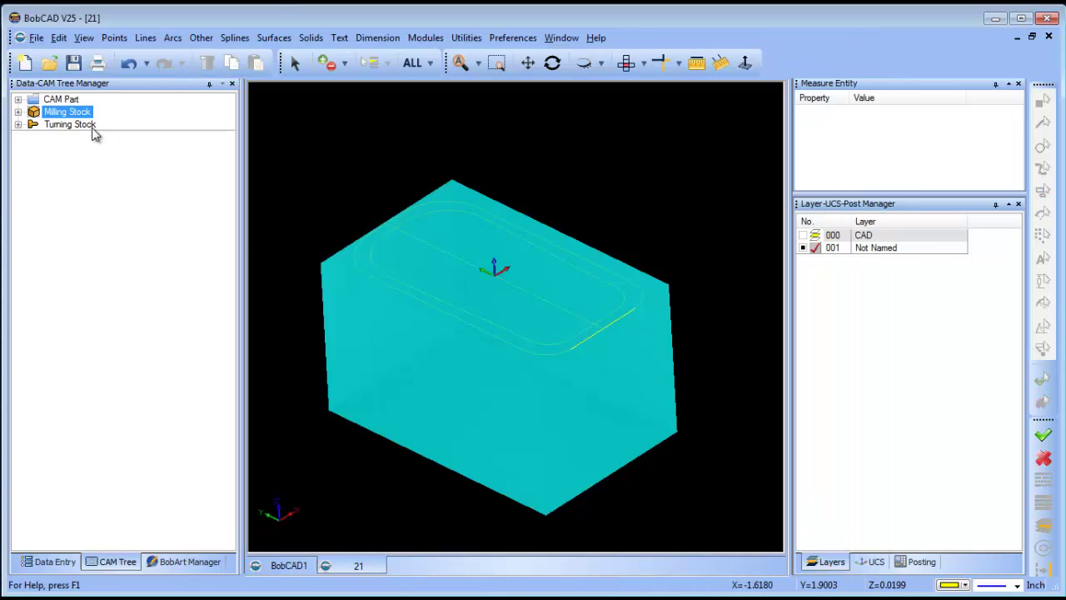
- Increase the transparency of the milling stock so the wireframe inside it can be seen clearly
right_click(75, 116)
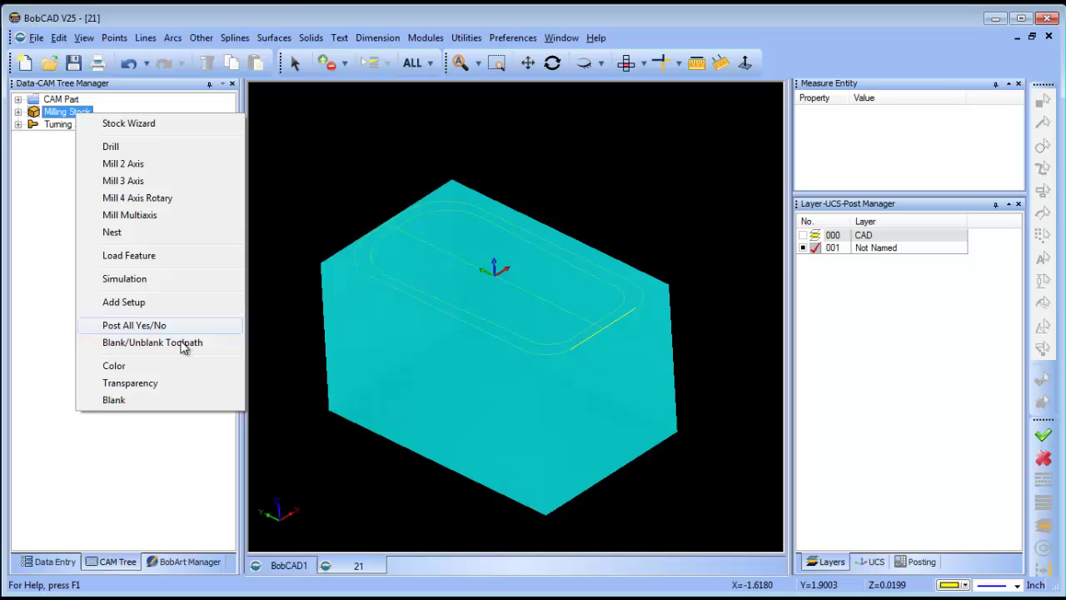
left_click(184, 383)
left_click_drag(501, 316, 609, 316)
left_click(678, 309)
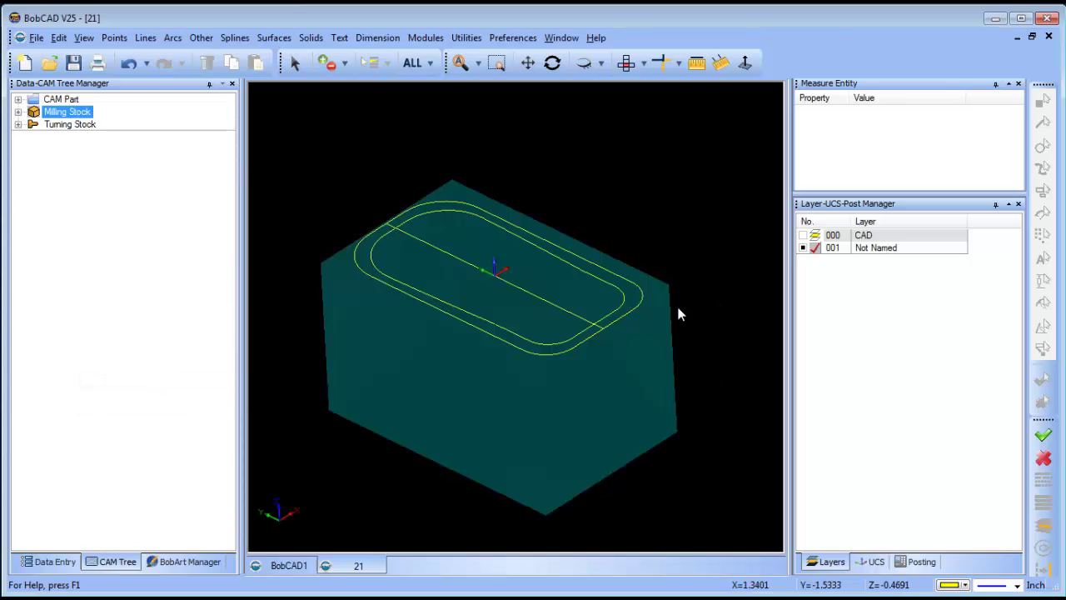
- Start a Mill 3 Axis Equidistant Offset feature and select everything as its geometry with the CAD layer shown
right_click(78, 114)
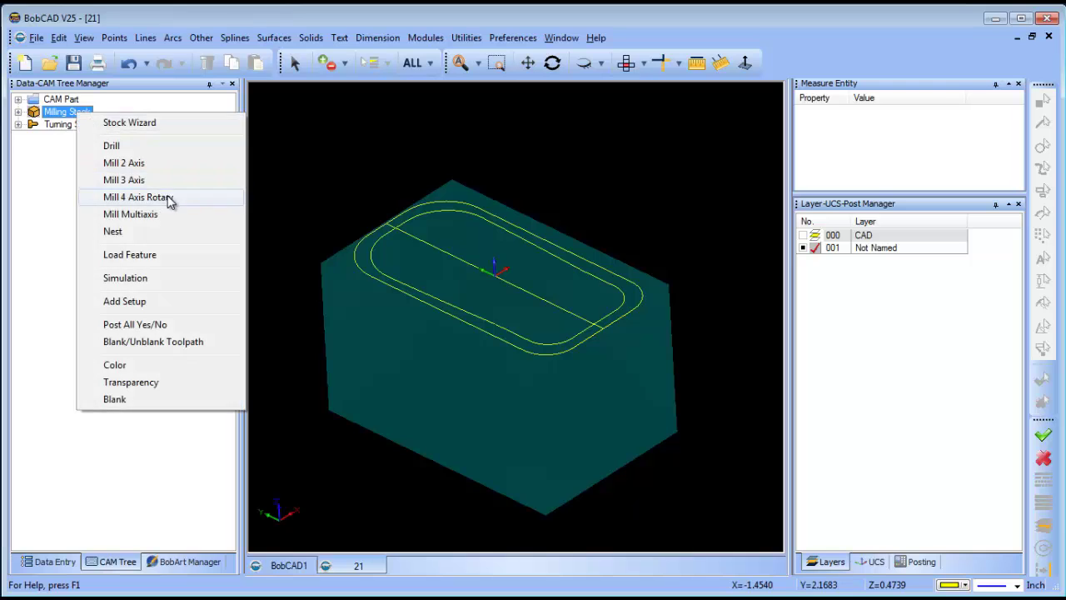
left_click(123, 180)
left_click(497, 173)
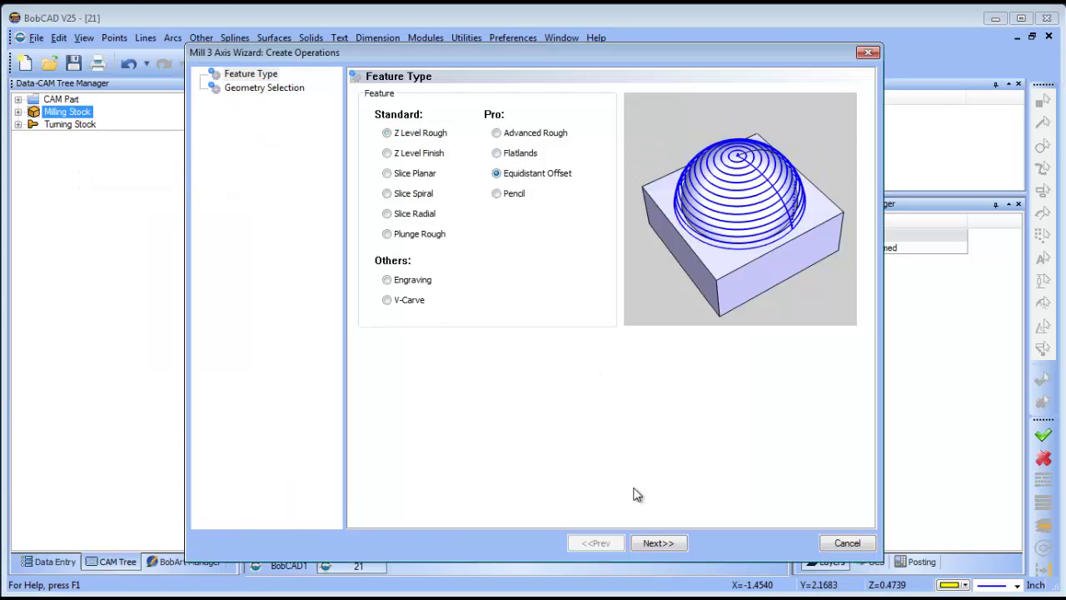
left_click(670, 545)
left_click(448, 148)
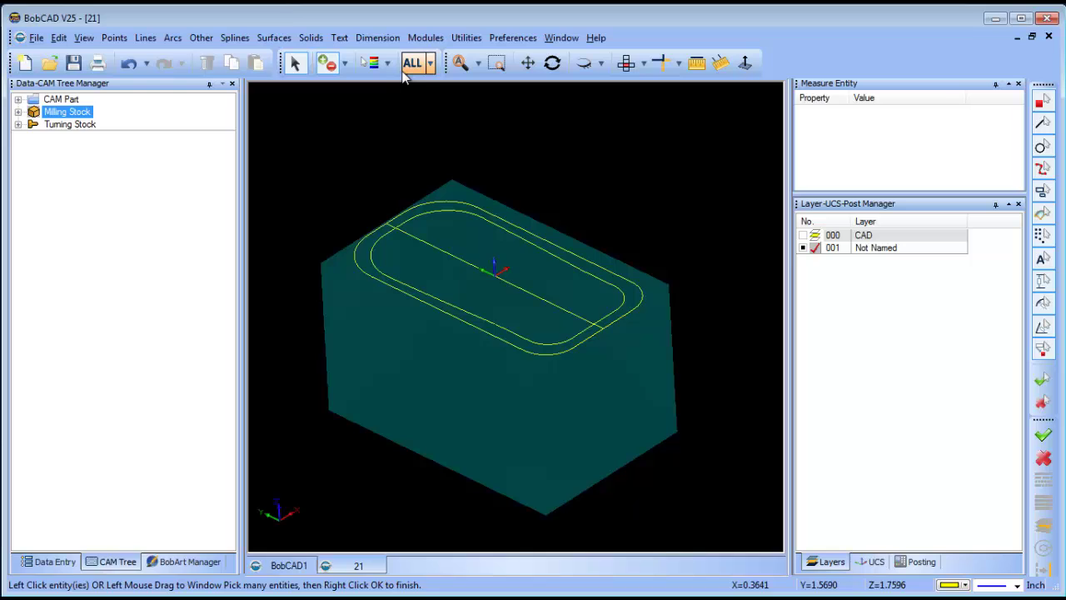
left_click(408, 67)
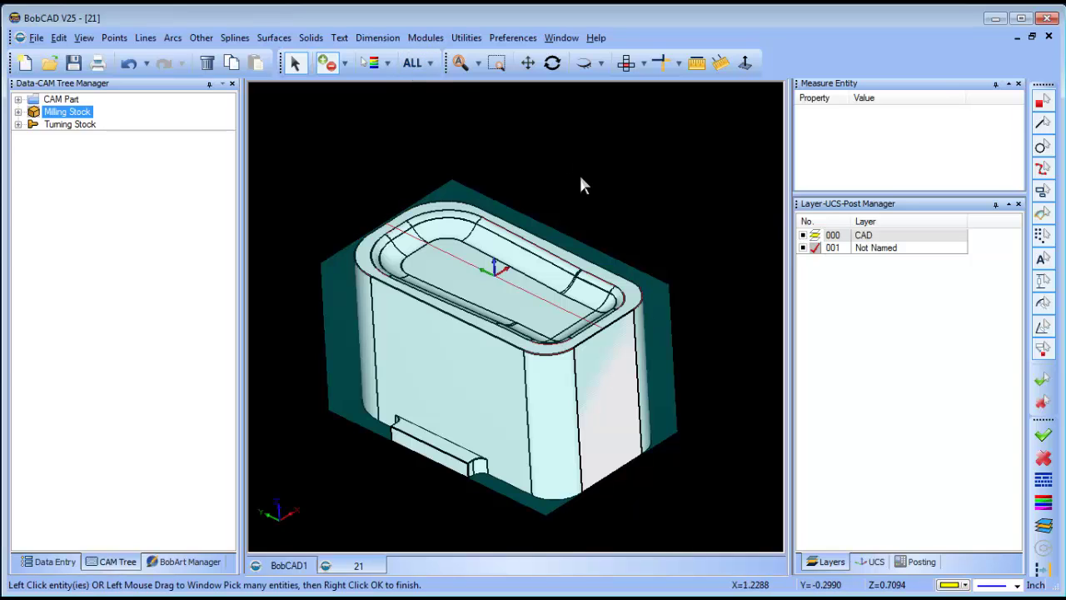
left_click(413, 62)
right_click(508, 127)
left_click(539, 139)
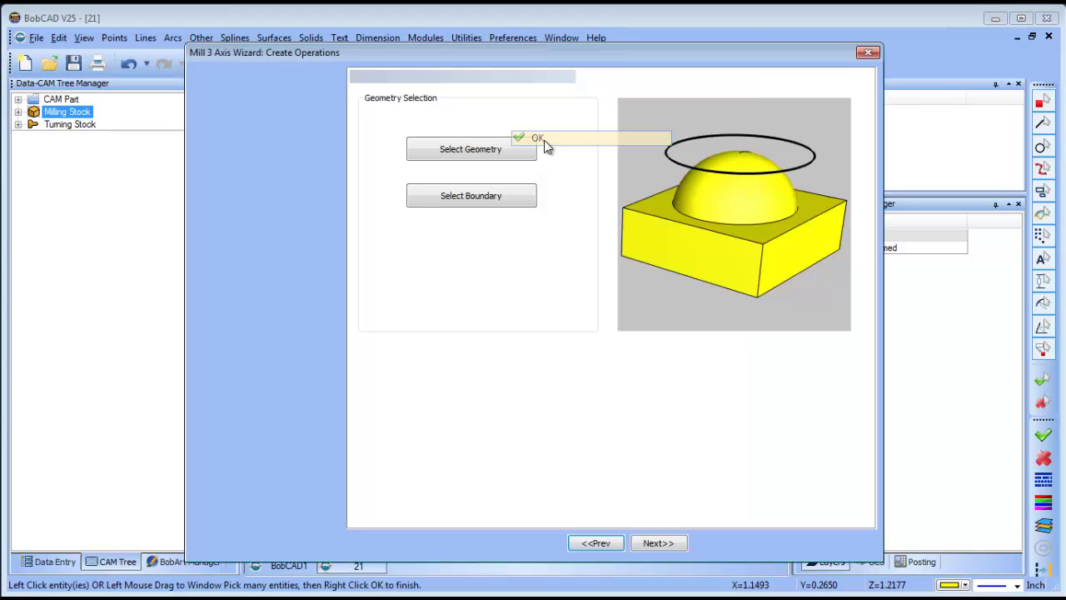
- Hide the CAD layer and assign the outer rim contour as the feature's machining boundary
left_click(471, 199)
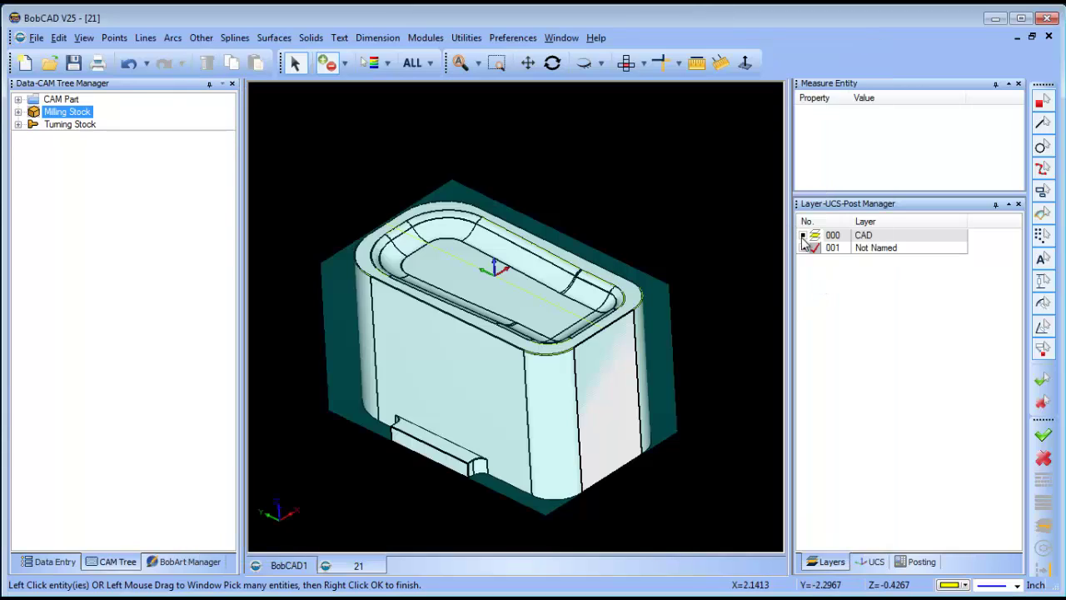
left_click(803, 236)
left_click(542, 245)
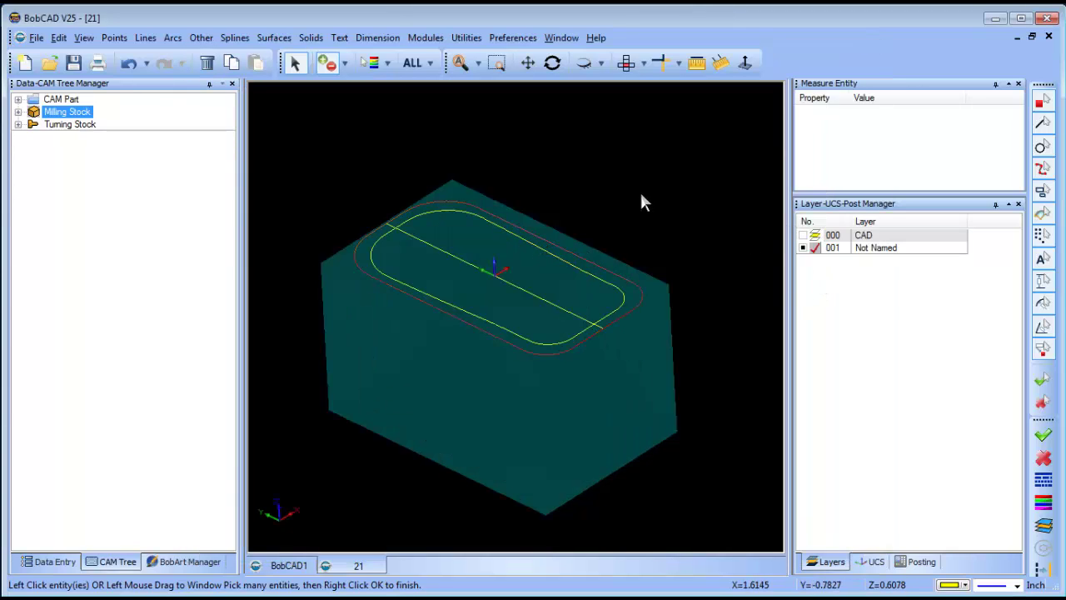
right_click(585, 157)
left_click(621, 172)
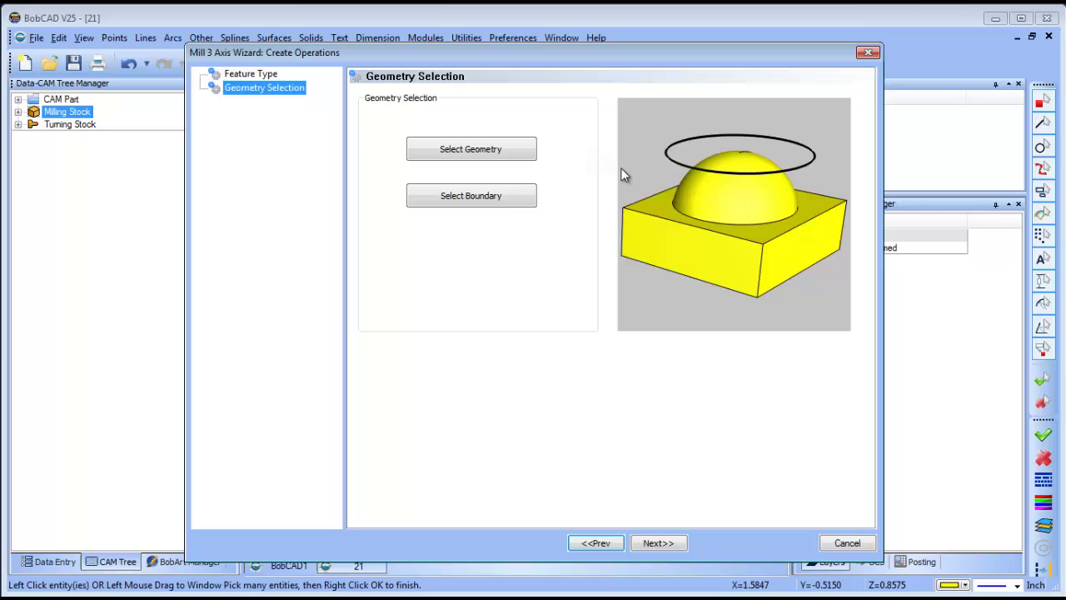
- Set the Rough operation's tool to a 0.375 diameter with a 0.1875 corner radius
left_click(655, 542)
left_click(268, 116)
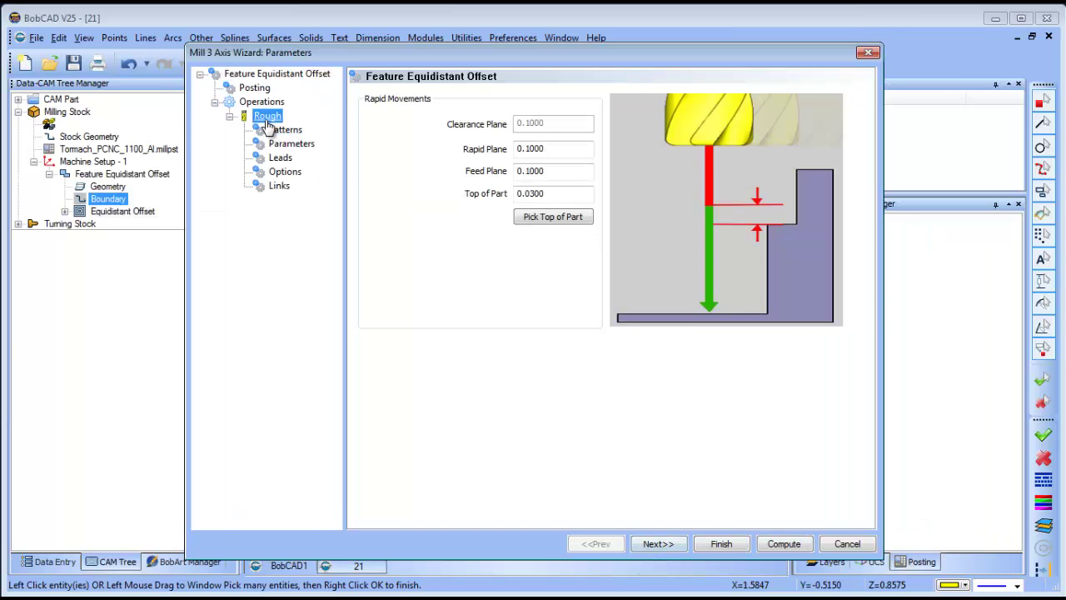
double_click(541, 158)
type(".37")
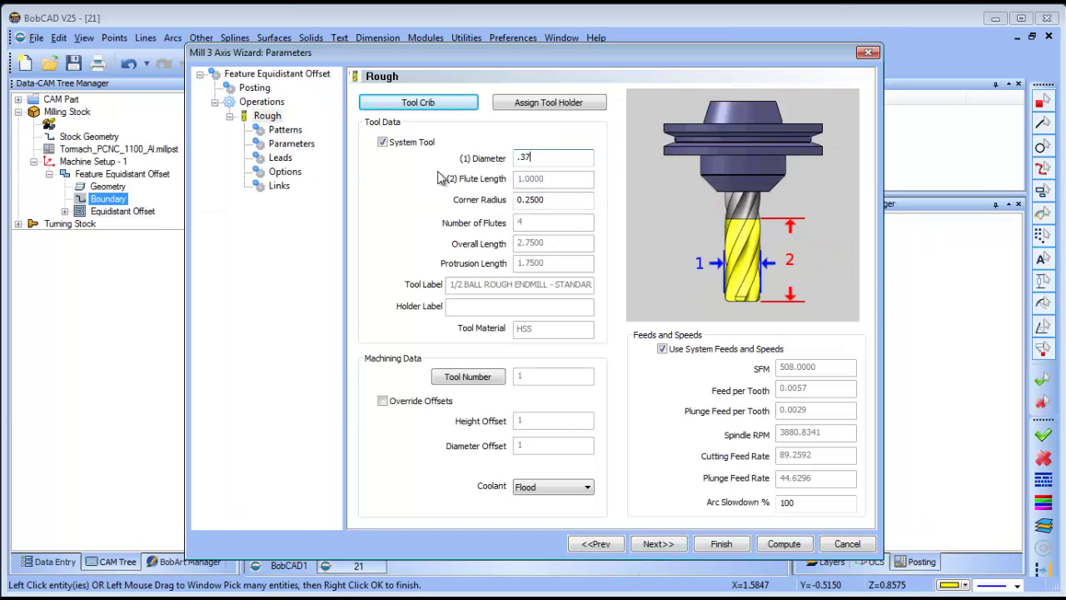
type("2")
key("BackSpace")
type("5")
key("Tab")
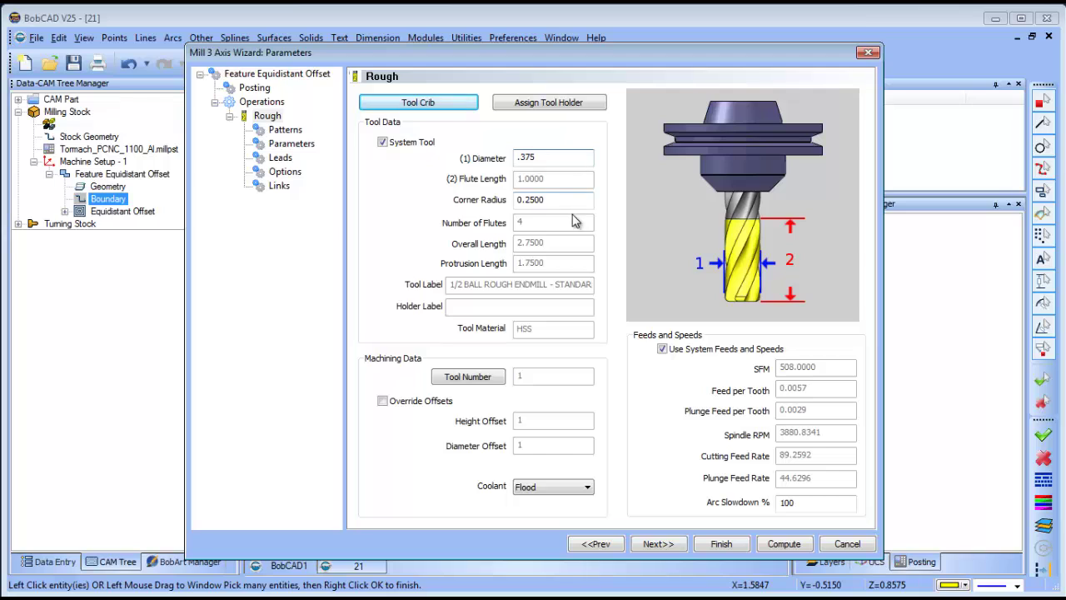
type(".")
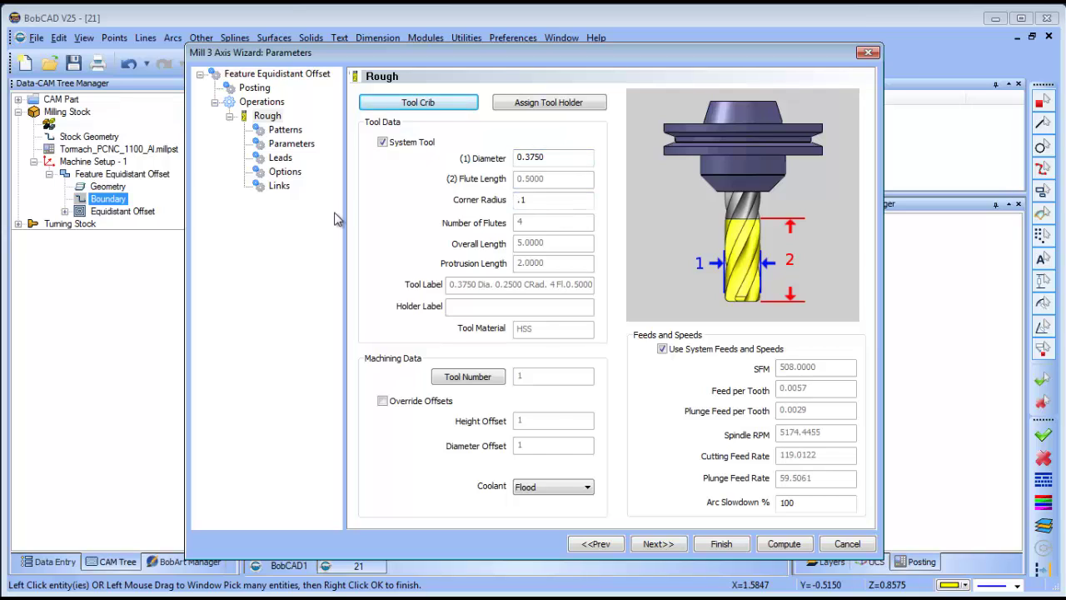
type("1875")
- Set the cut pattern to Outside To Center, with a stepover of 0.01 and a machining tolerance of 0.001
left_click(284, 130)
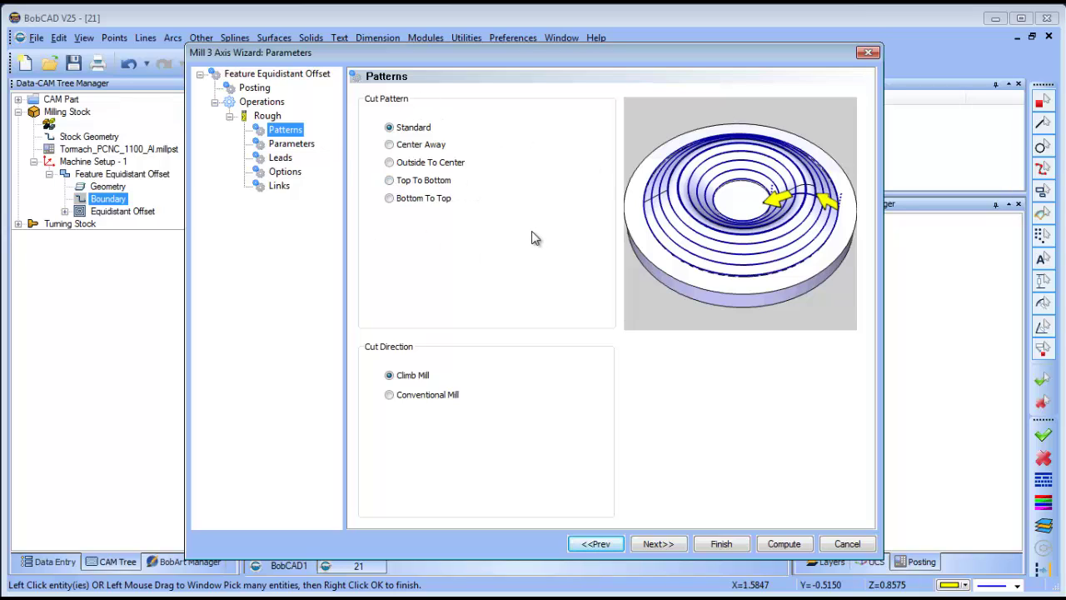
left_click(390, 164)
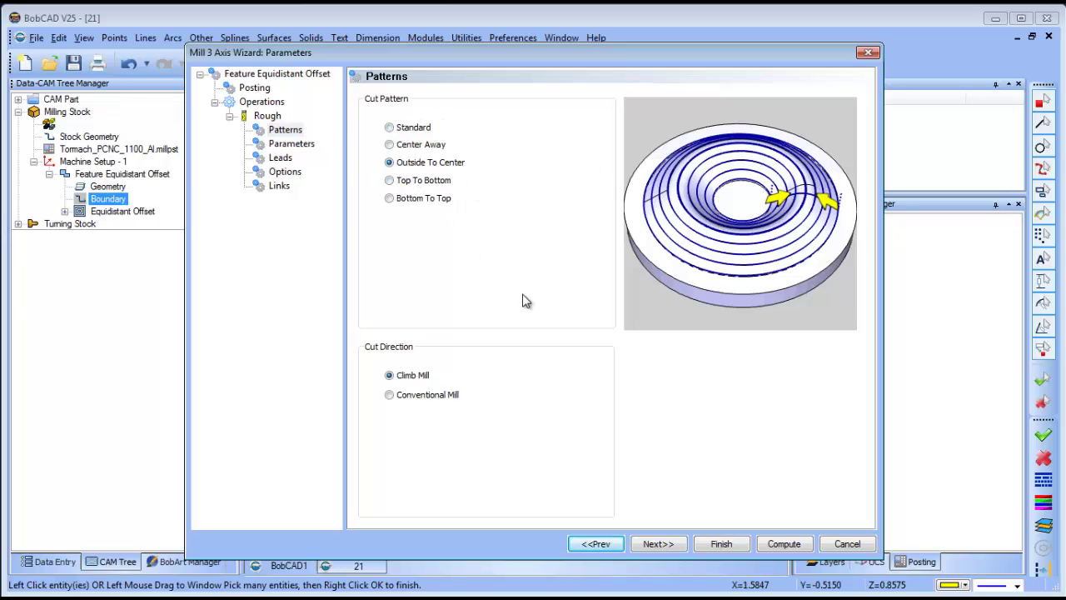
left_click(291, 143)
double_click(560, 122)
type(".01")
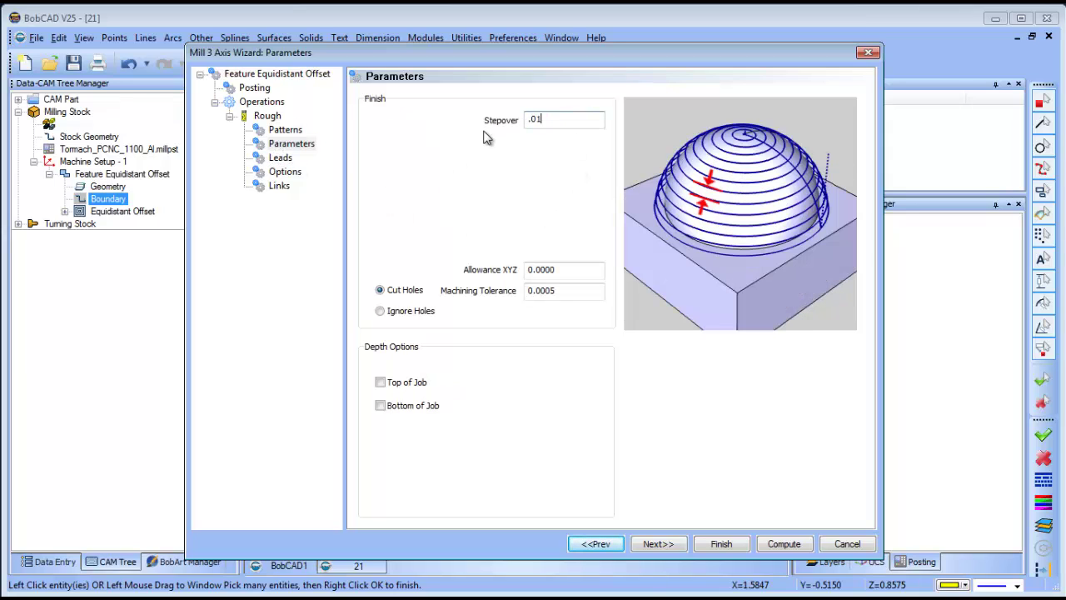
double_click(560, 289)
type(".")
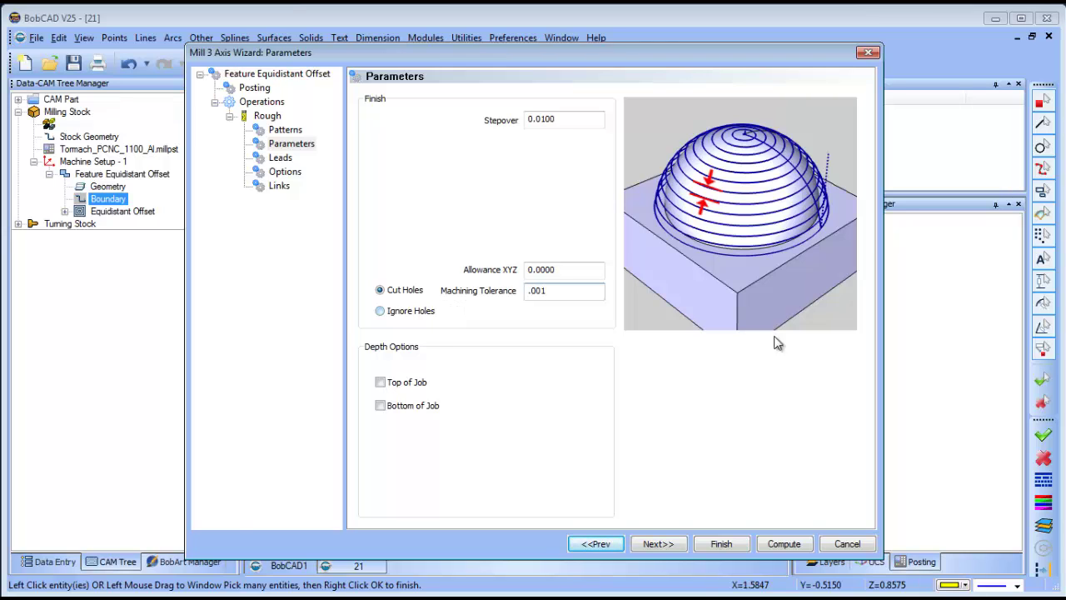
- Compute the Equidistant Offset toolpath and inspect its passes over the rim and pocket up close
left_click(773, 548)
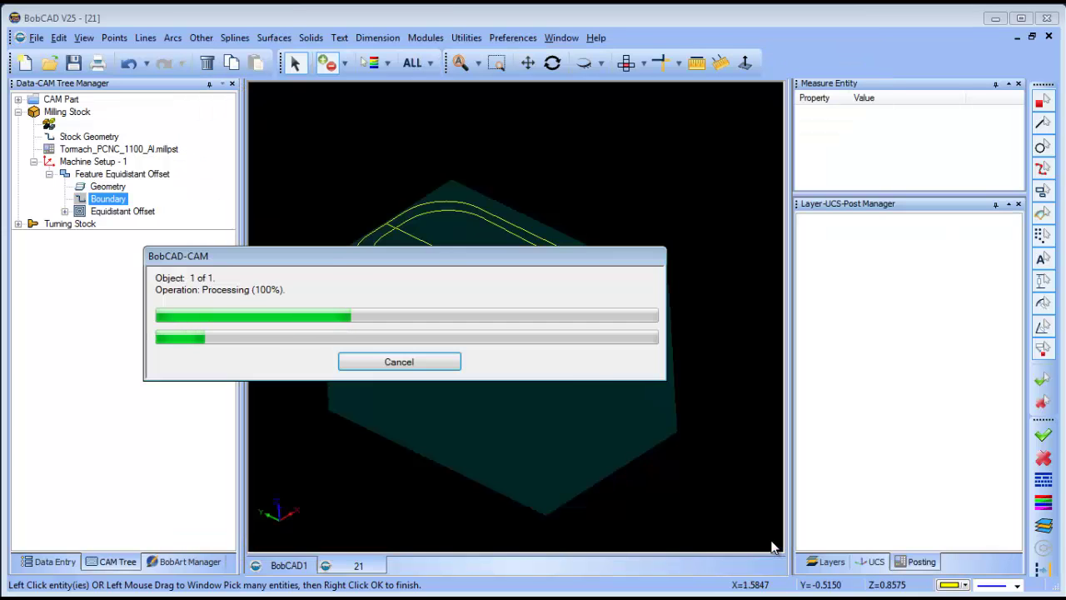
left_click(552, 62)
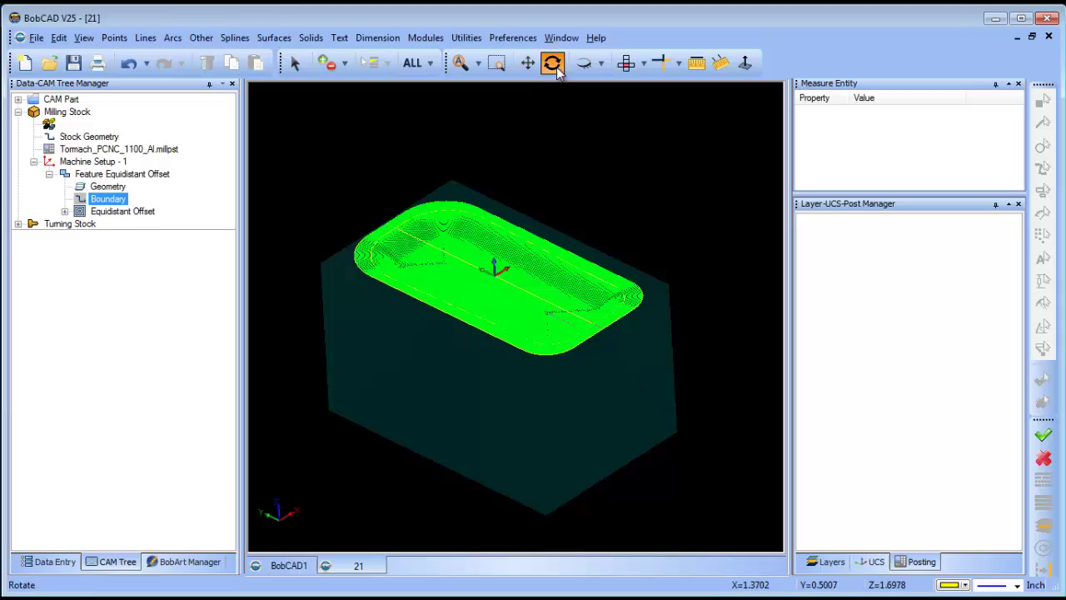
mouse_move(492, 296)
left_mouse_down()
mouse_move(488, 345)
mouse_move(500, 312)
left_mouse_up()
scroll(538, 400, "up", 3)
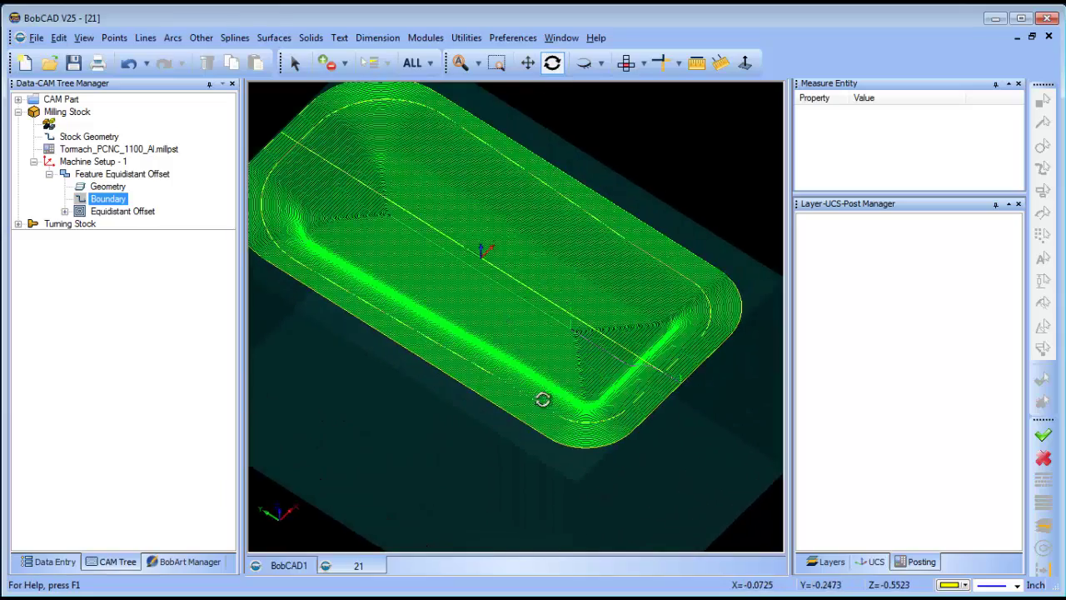
- Widen the graphics area and launch the machine simulation of the Equidistant Offset toolpath
scroll(550, 391, "down", 3)
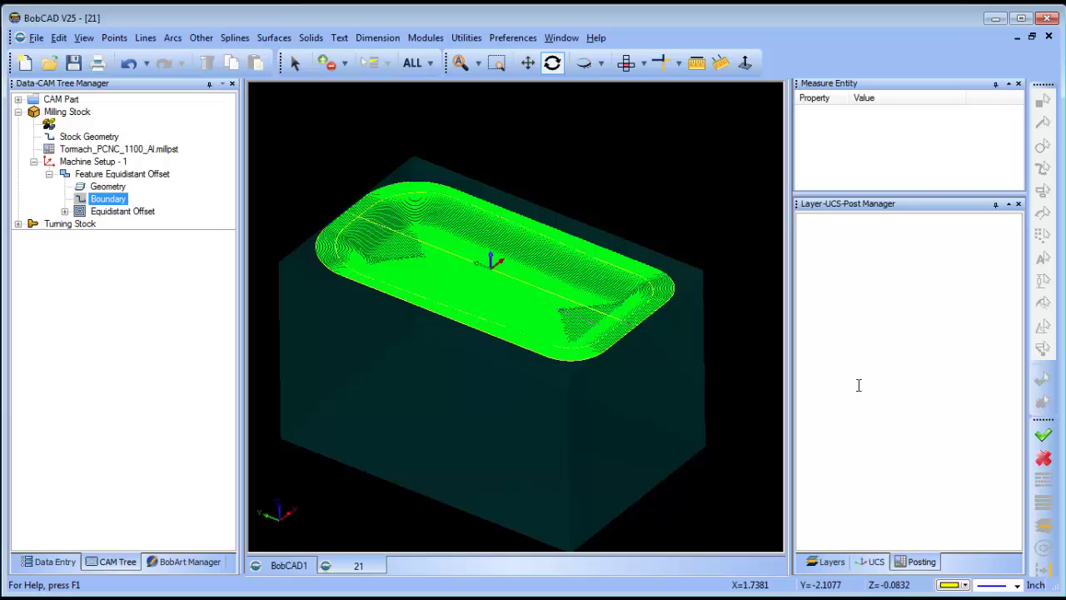
left_click_drag(791, 223, 915, 221)
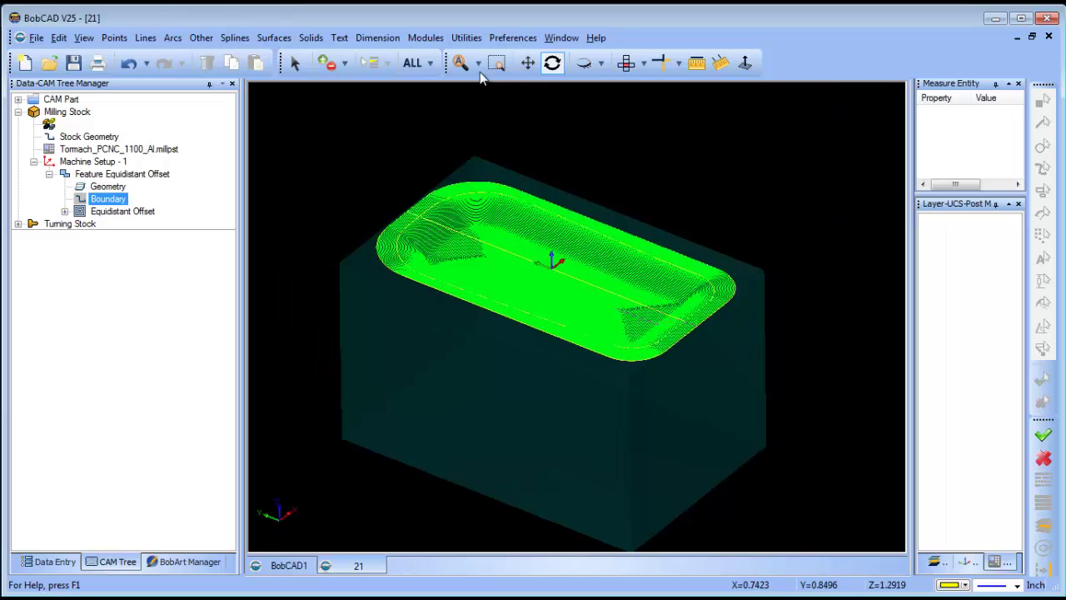
left_click(425, 37)
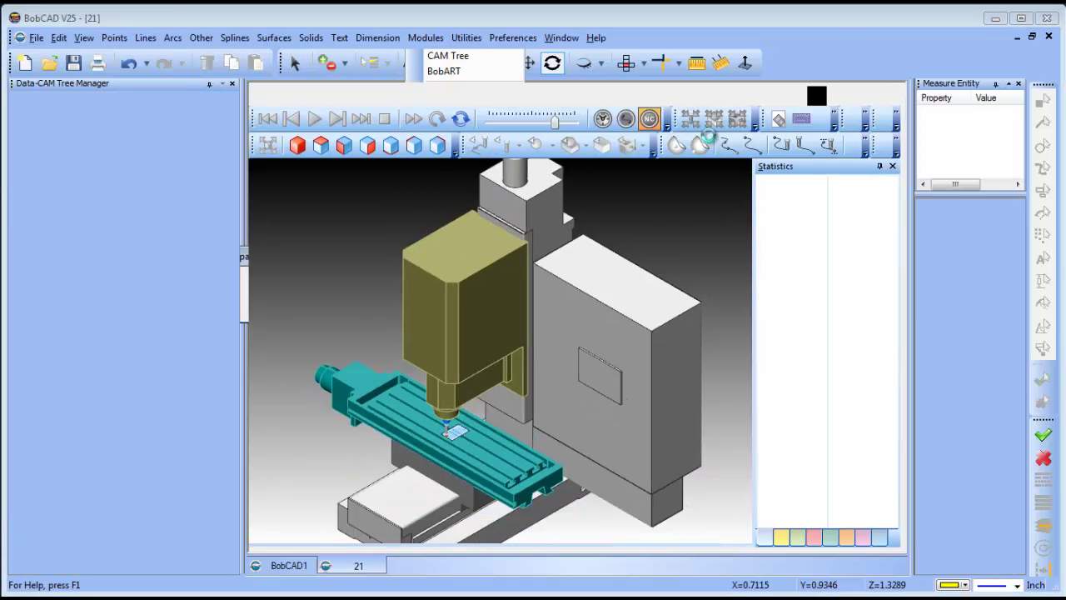
- Reduce the simulation display to the cutting tool and stock, hiding the machine and the workpiece model
middle_click_drag(477, 464, 555, 432)
left_click(716, 120)
scroll(541, 434, "up", 5)
scroll(558, 431, "down", 3)
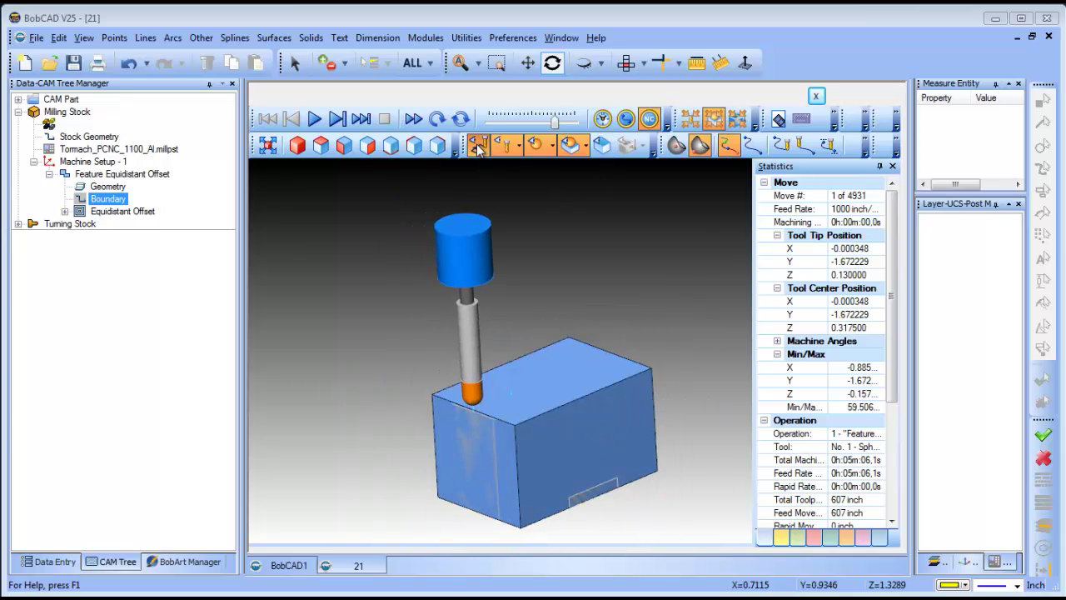
left_click(535, 147)
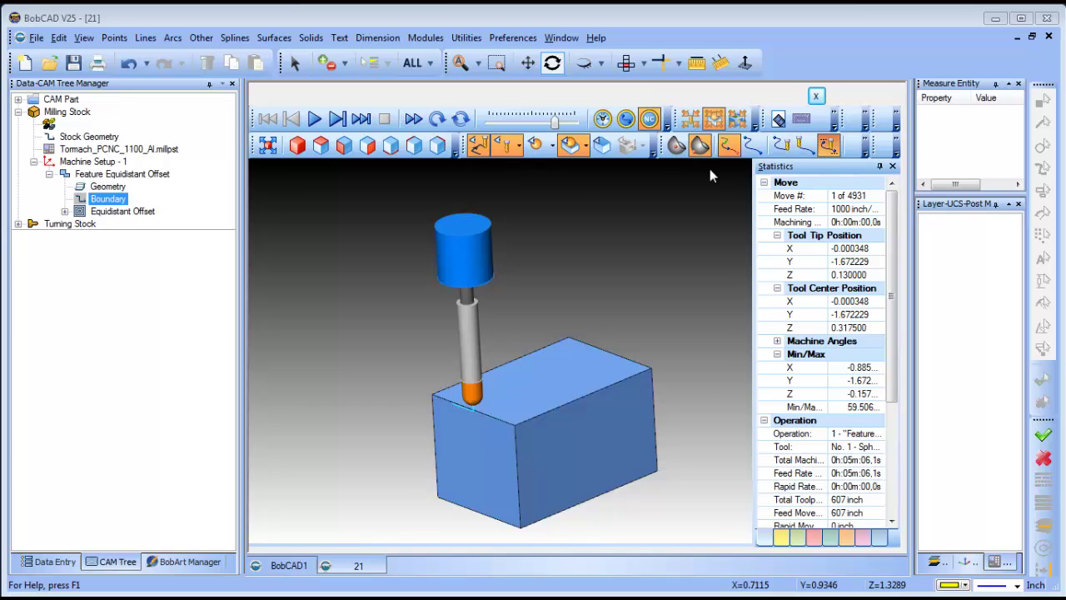
- Run the cutting simulation through to the last move and examine the machined pocket from another angle
left_click(316, 119)
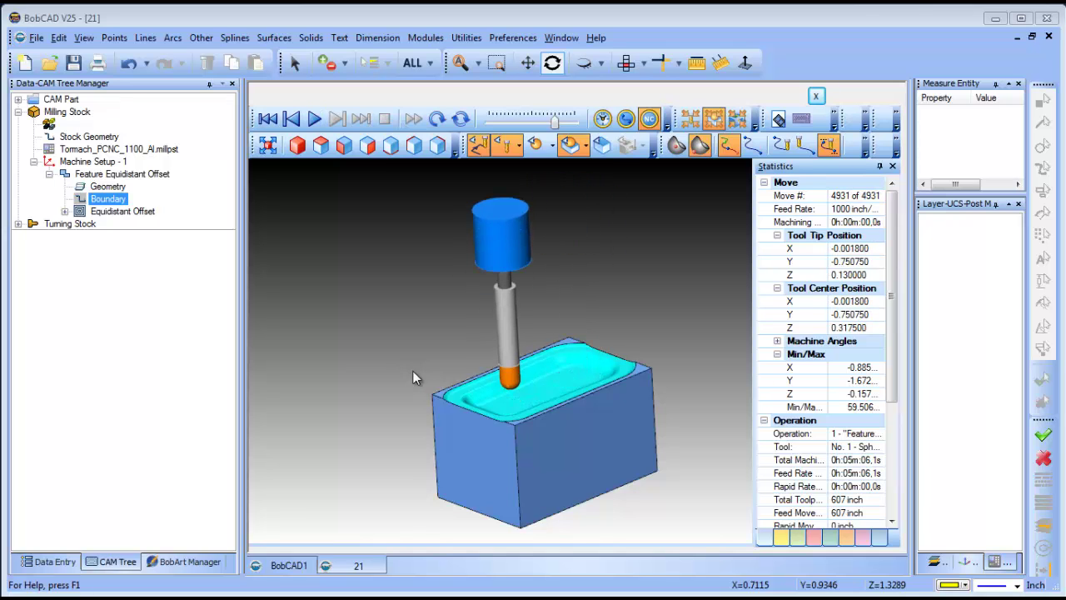
middle_click_drag(557, 373, 528, 379)
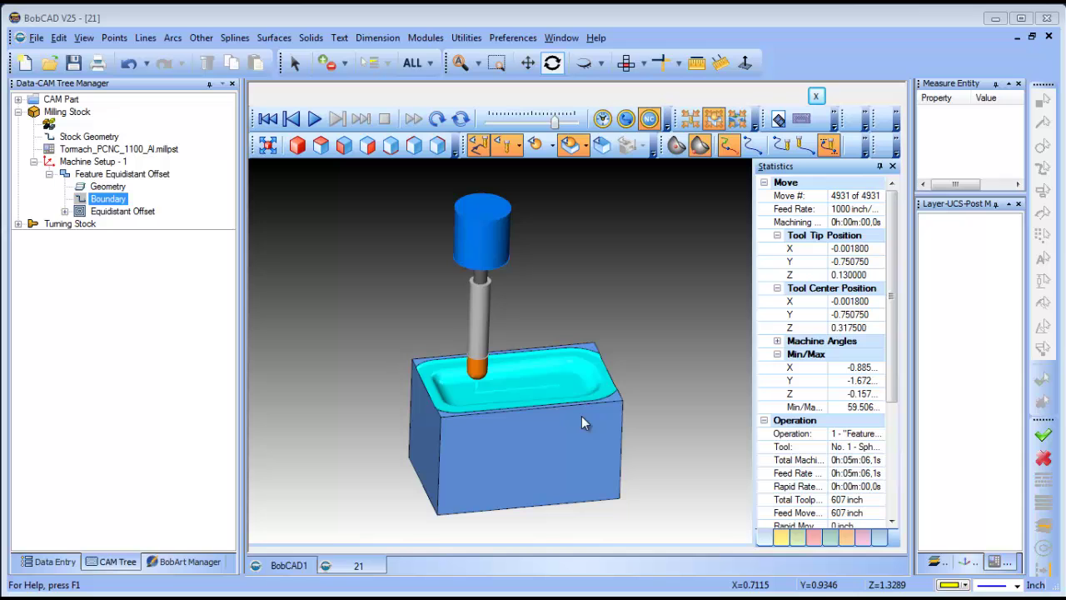
left_click(70, 223)
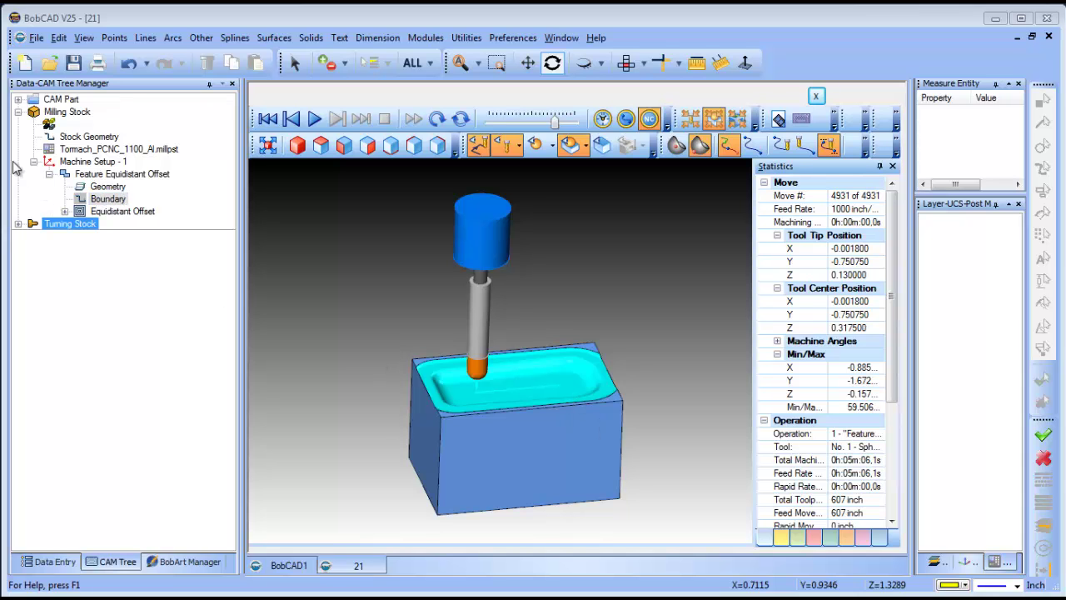